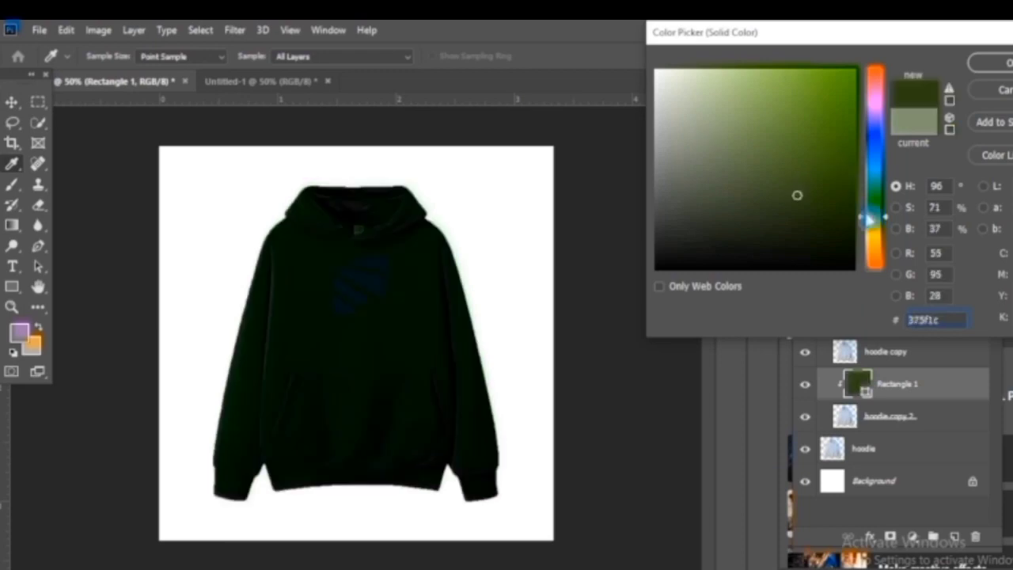
Recolor the hoodie's Rectangle 1 solid colour fill to blue #3f469e
mouse_move(874, 214)
mouse_down()
mouse_move(870, 90)
mouse_move(868, 214)
mouse_up()
drag(833, 134, 805, 122)
click(870, 139)
mouse_move(800, 162)
mouse_down()
mouse_move(809, 77)
mouse_move(753, 90)
mouse_move(749, 154)
mouse_move(746, 140)
mouse_move(778, 173)
mouse_move(775, 145)
mouse_up()
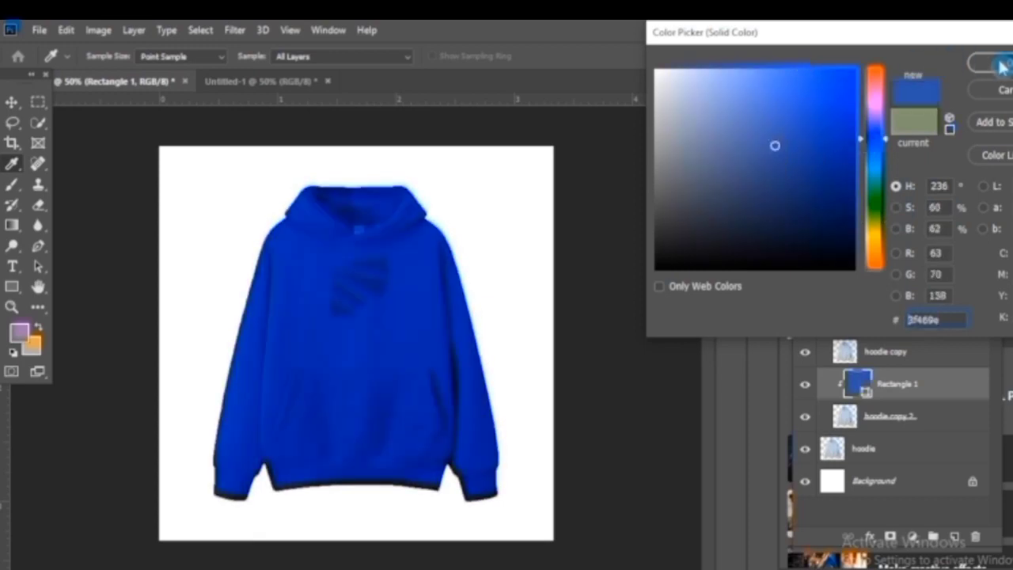
click(993, 63)
Switch to the Untitled-1 document and place the hoodie image from the tutorial folder at full canvas size
click(237, 81)
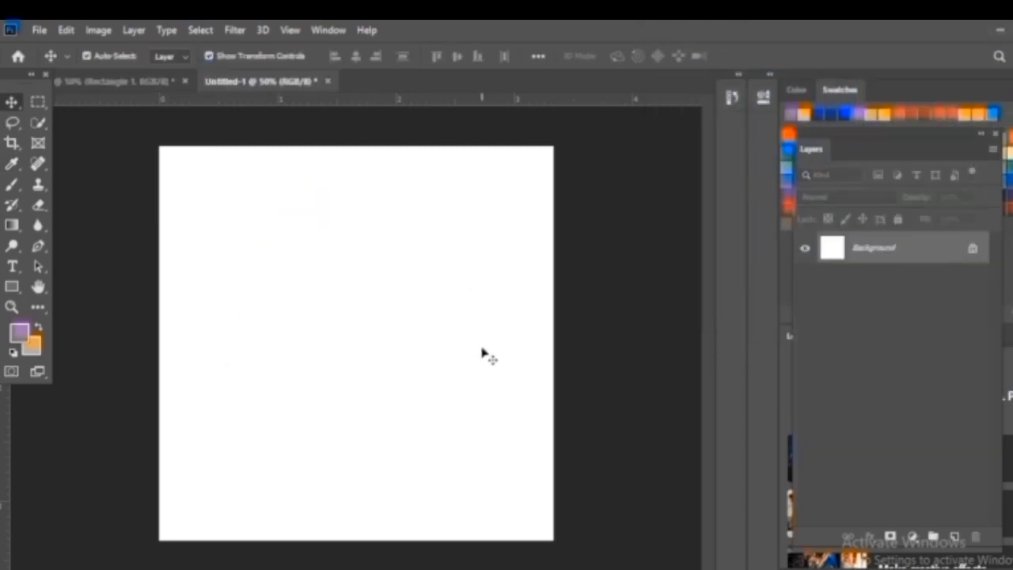
key(alt+Tab)
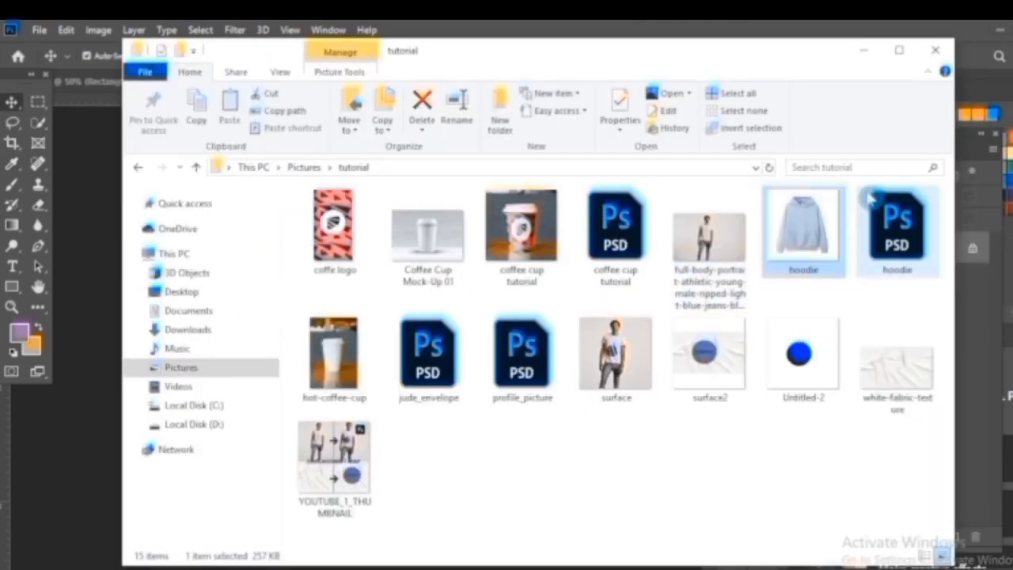
drag(811, 225, 385, 333)
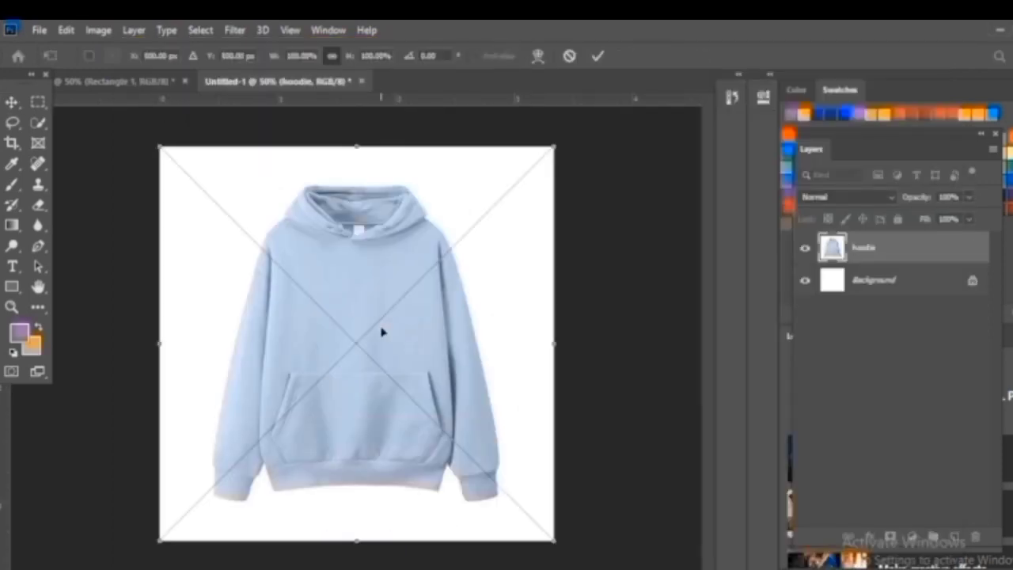
key(Return)
Select the whole hoodie with the Quick Selection tool and rasterize the hoodie layer
click(38, 122)
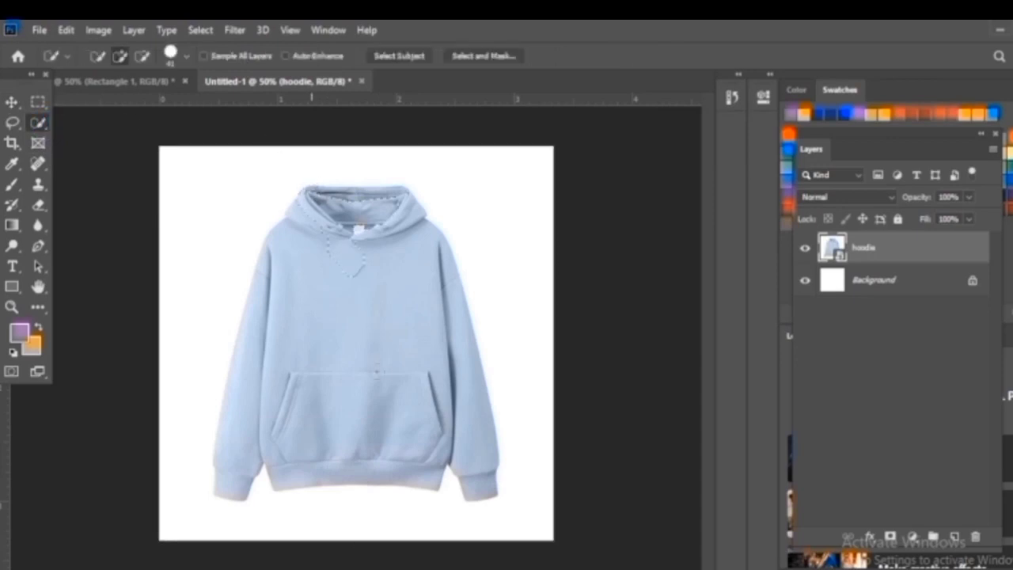
drag(374, 369, 382, 377)
drag(458, 401, 464, 425)
right_click(914, 242)
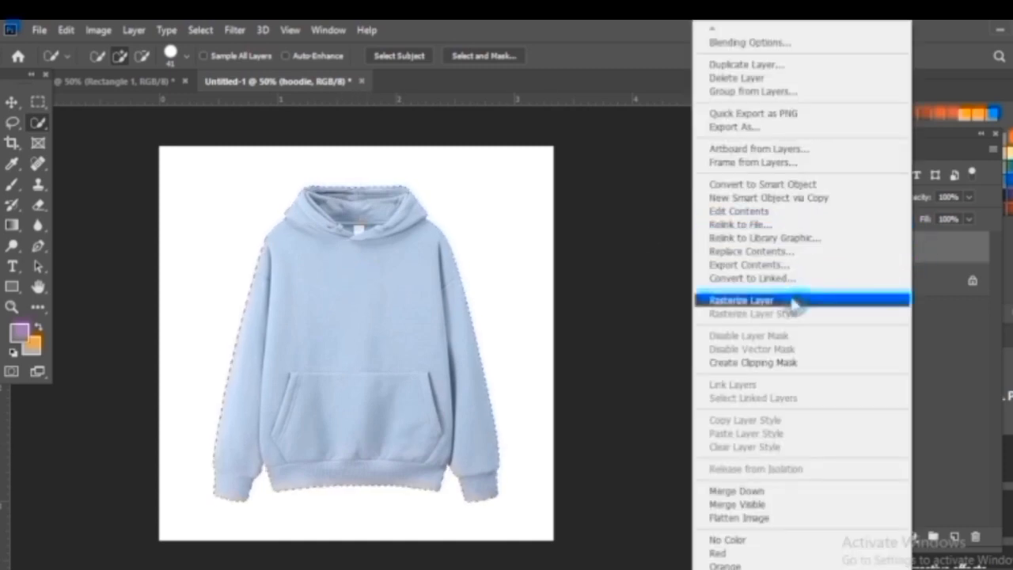
click(794, 303)
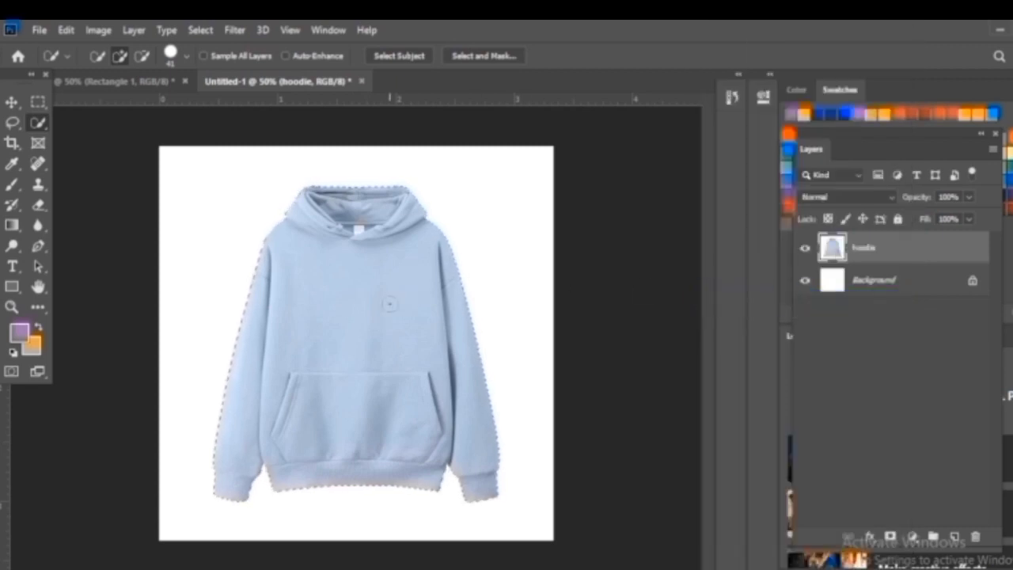
Invert the selection to delete the white area around the hoodie, and hide the Background layer
right_click(389, 303)
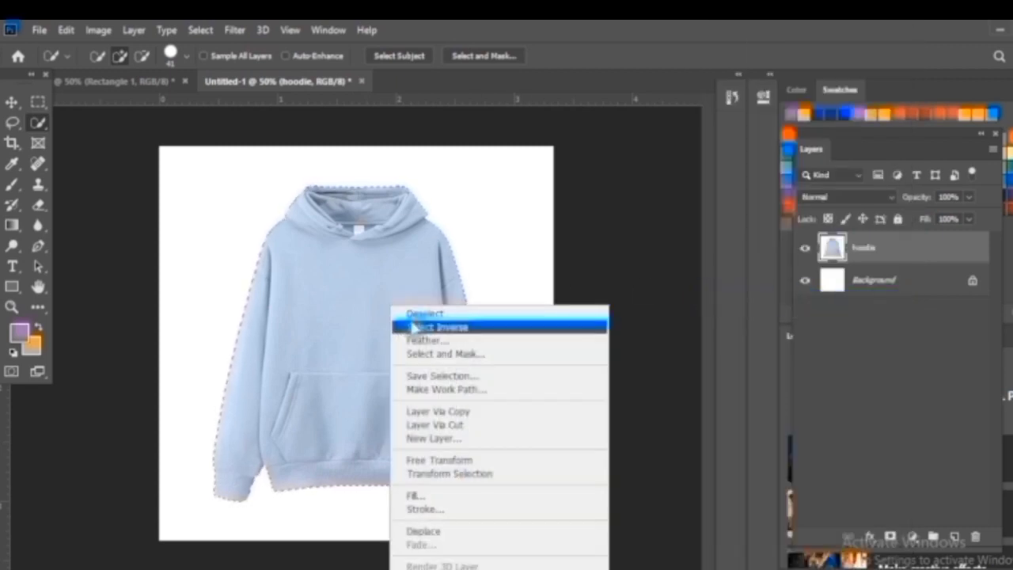
click(412, 327)
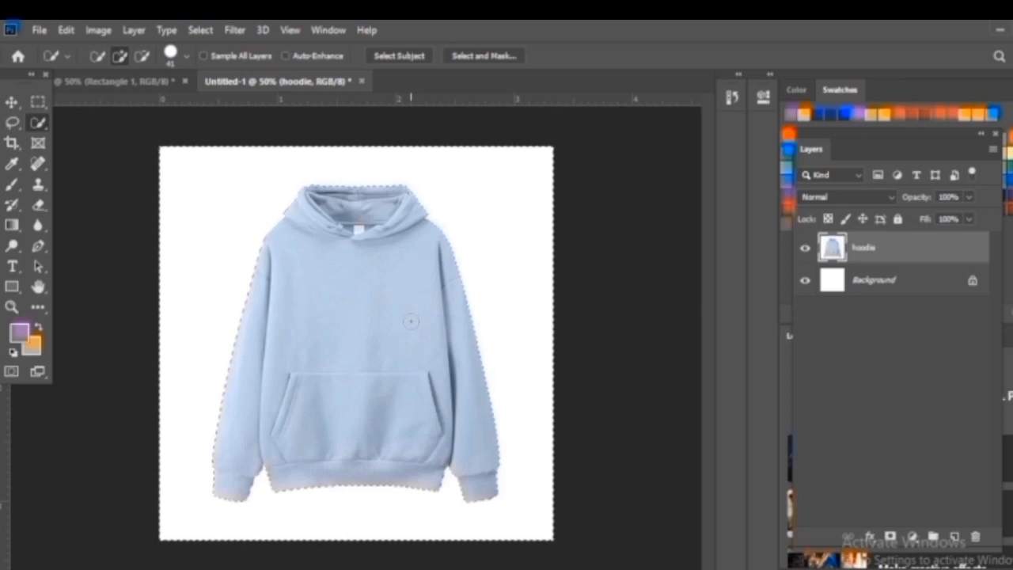
click(807, 283)
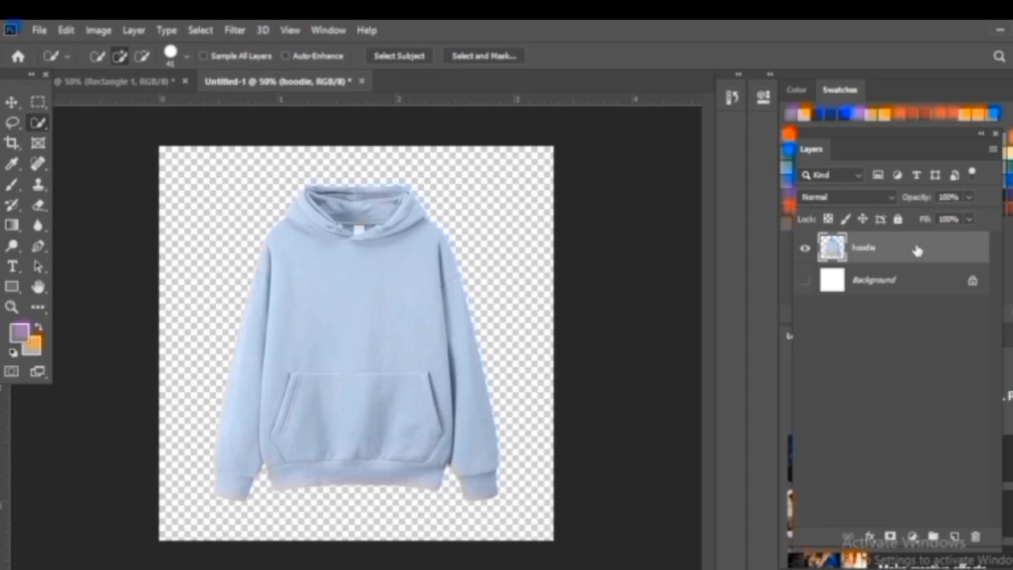
Duplicate the cut-out hoodie layer twice and hide the original hoodie layer
key(ctrl+j)
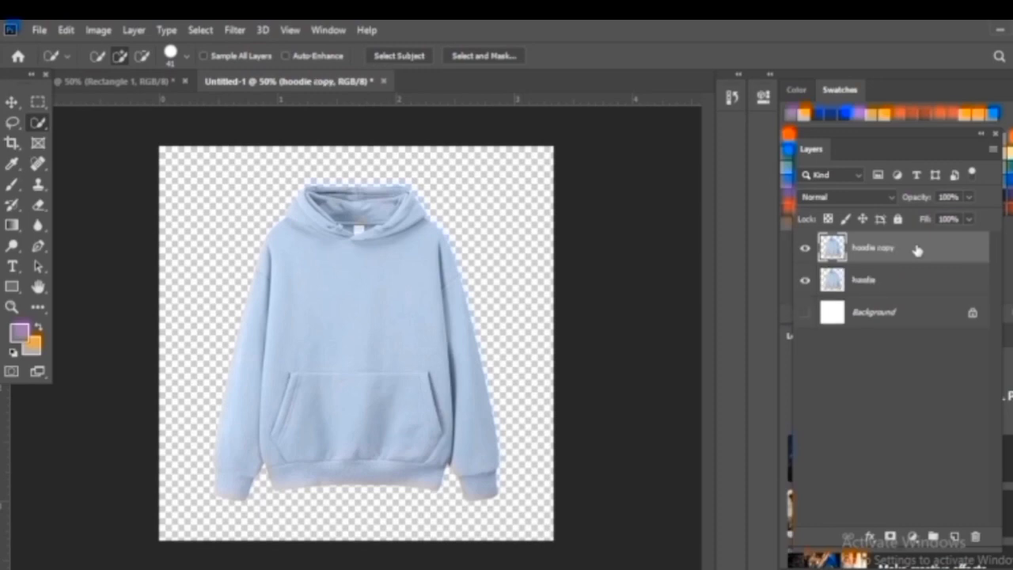
key(ctrl+j)
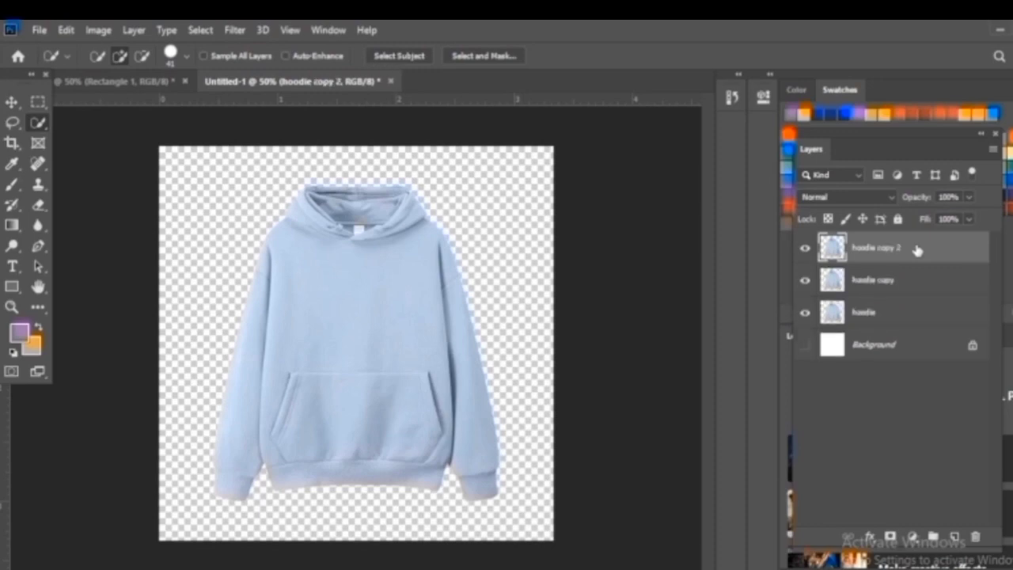
click(805, 318)
On a new layer above hoodie copy, draw a purple rectangle about 1058 by 1070 px covering the whole canvas
click(880, 283)
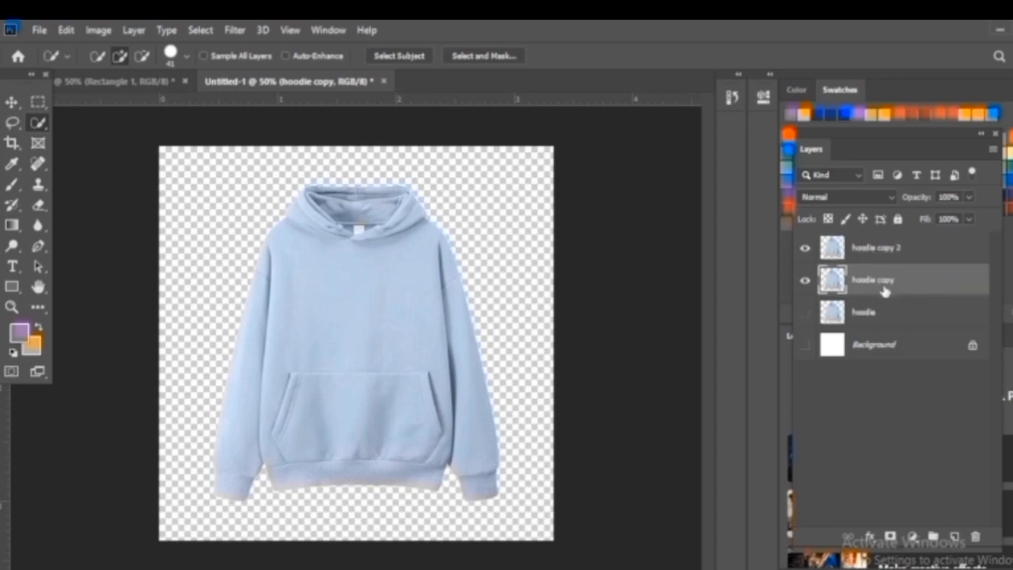
click(954, 538)
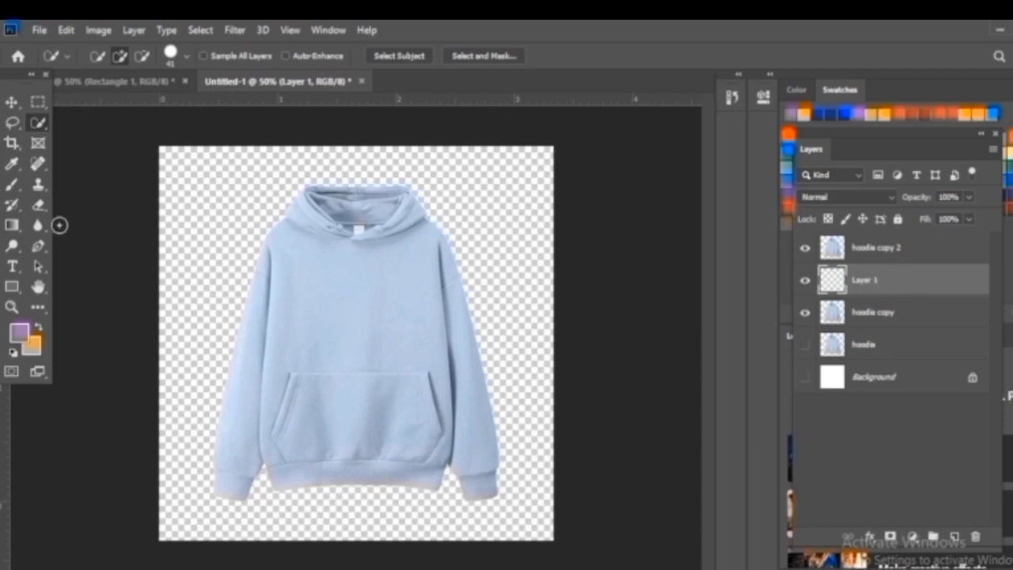
click(14, 287)
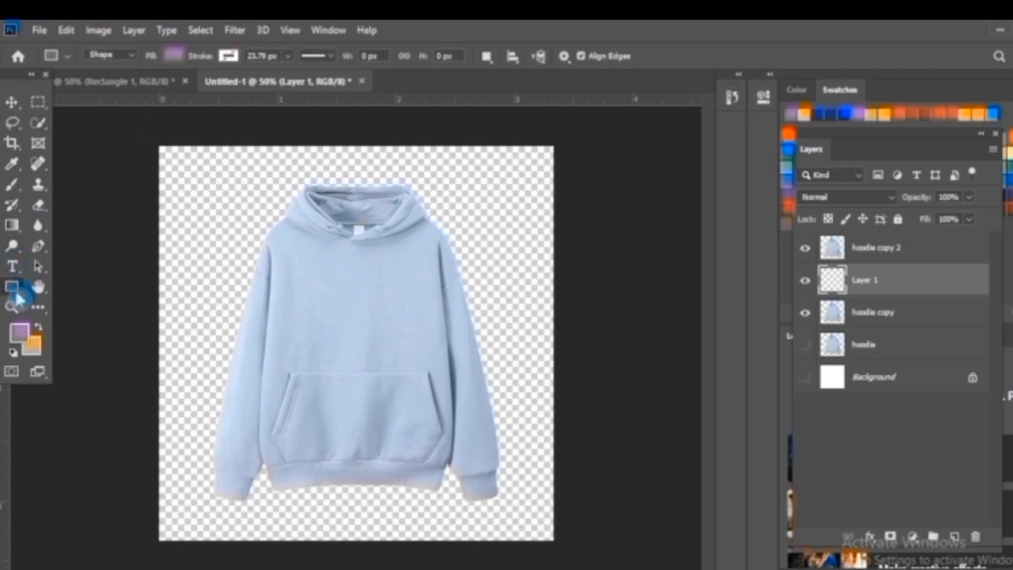
drag(146, 132, 562, 550)
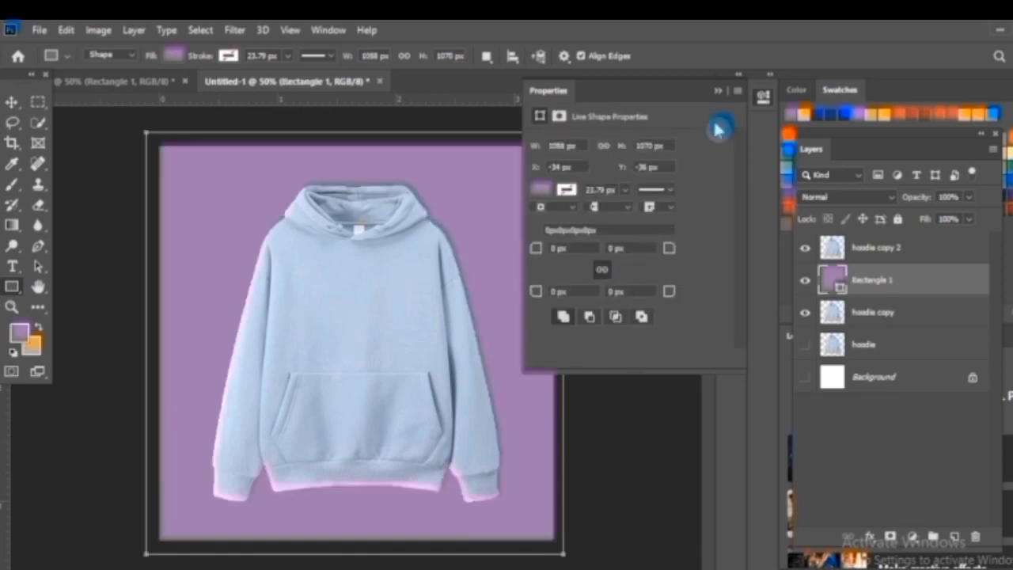
click(724, 95)
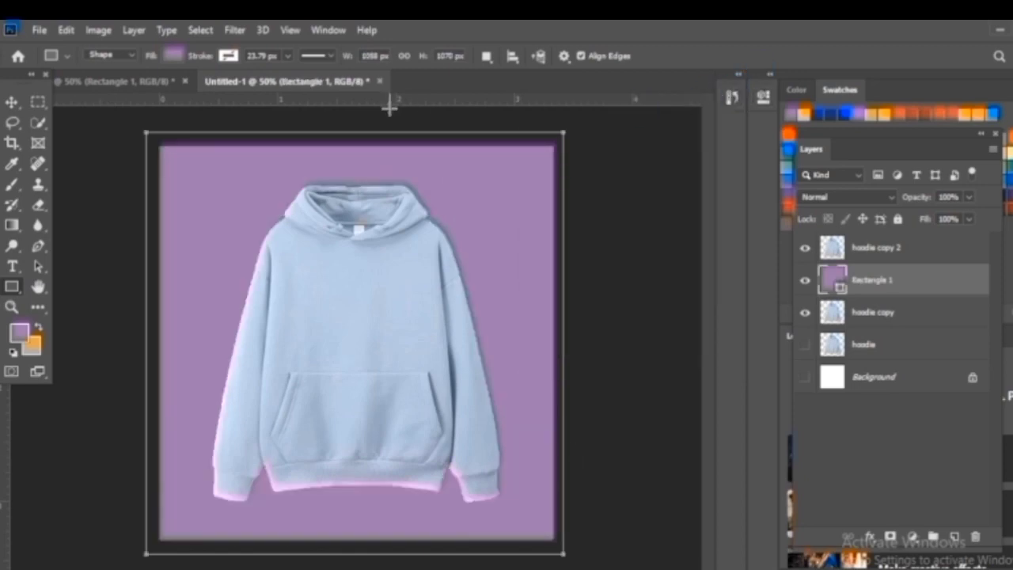
Clip the purple Rectangle 1 layer to the hoodie copy layer with a clipping mask
click(11, 101)
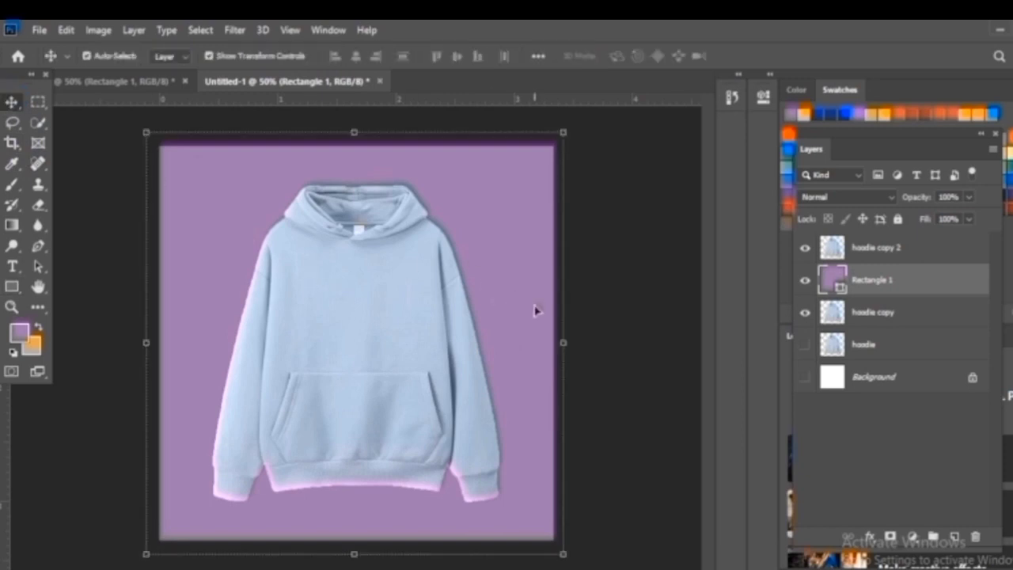
right_click(914, 289)
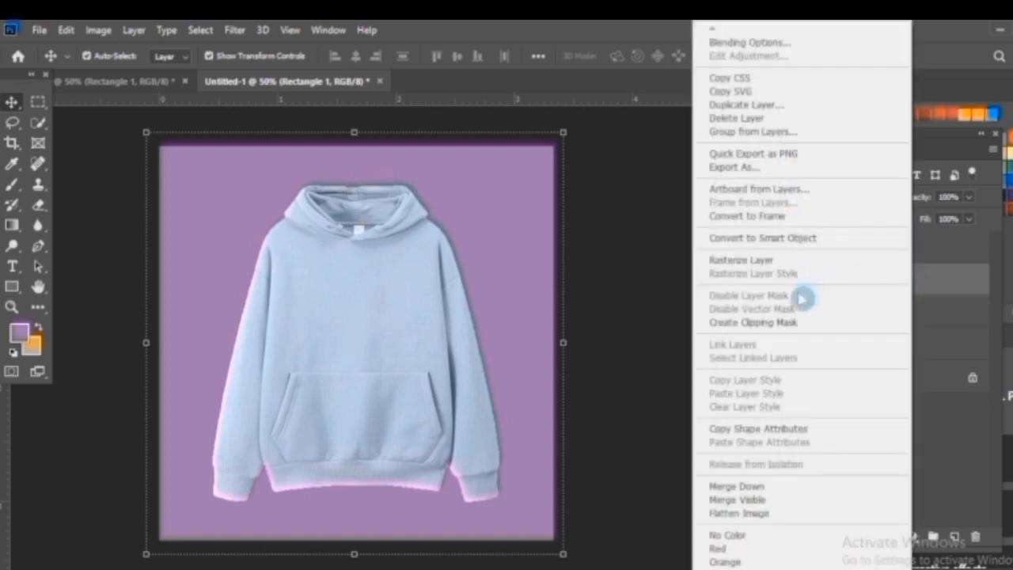
click(786, 323)
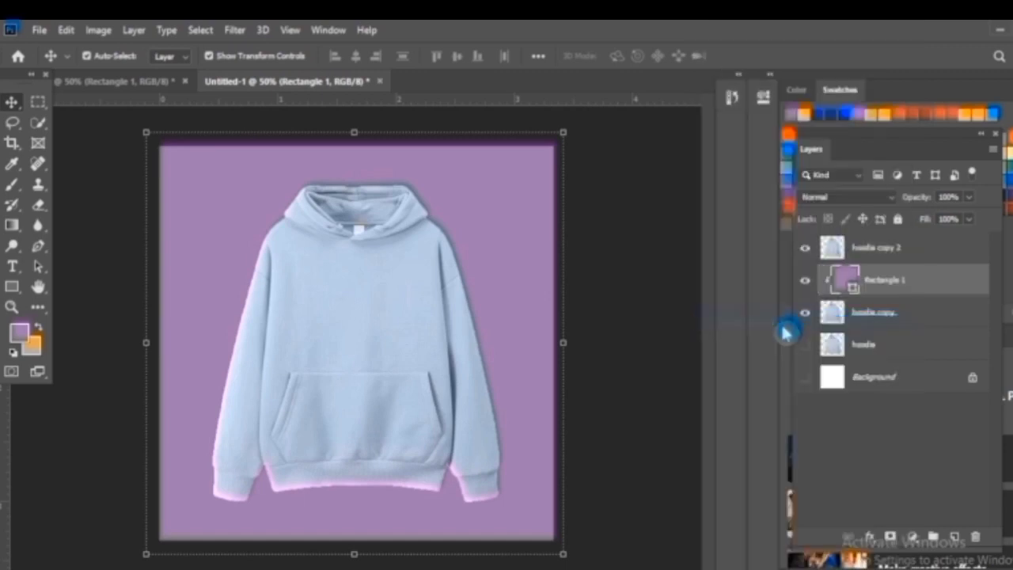
Set the blending mode of the hoodie copy 2 layer to Linear Burn
click(926, 247)
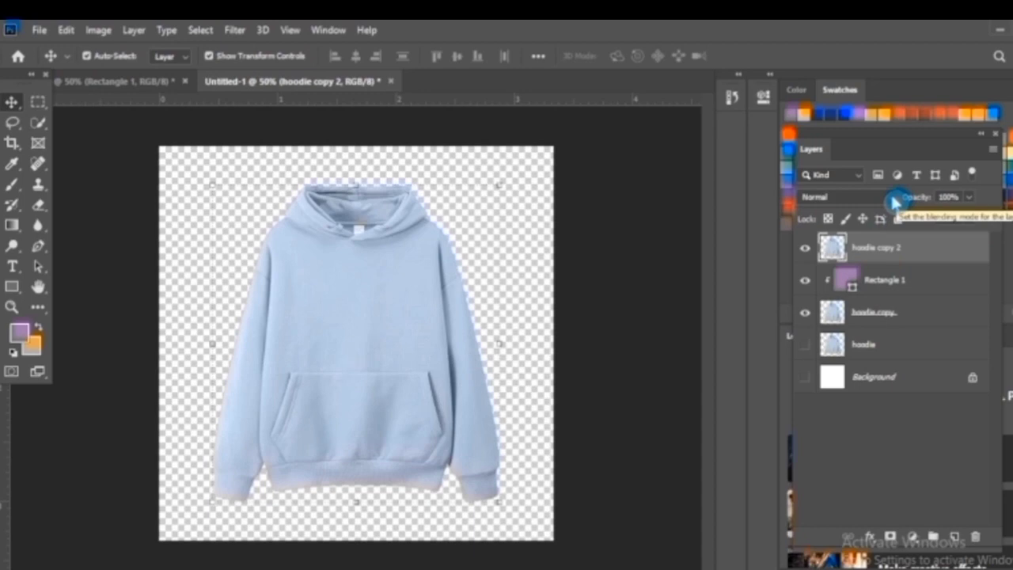
click(895, 202)
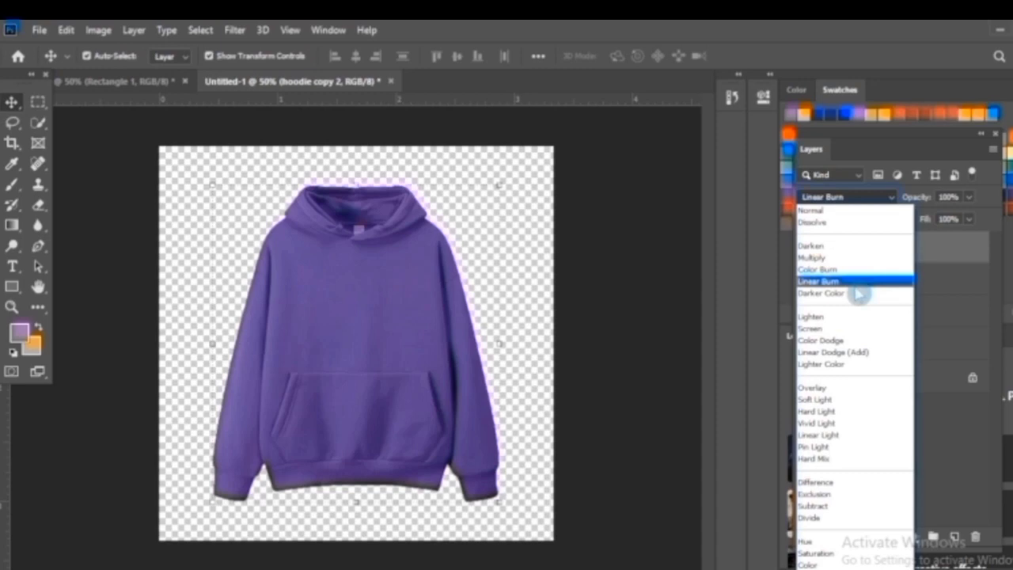
click(855, 286)
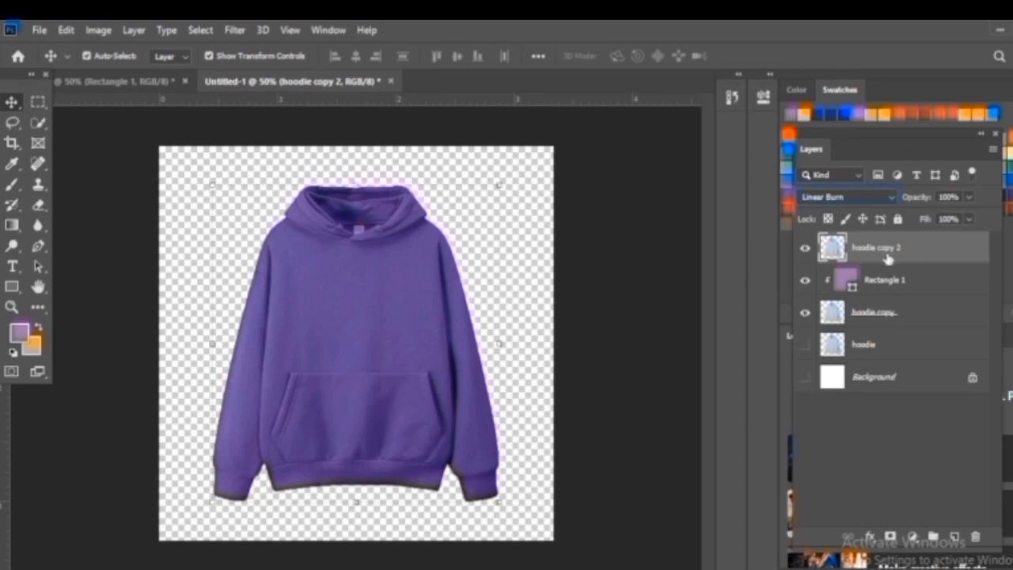
Add a Curves adjustment layer with a gentle S-curve above hoodie copy 2, and compare the image with and without it
click(913, 539)
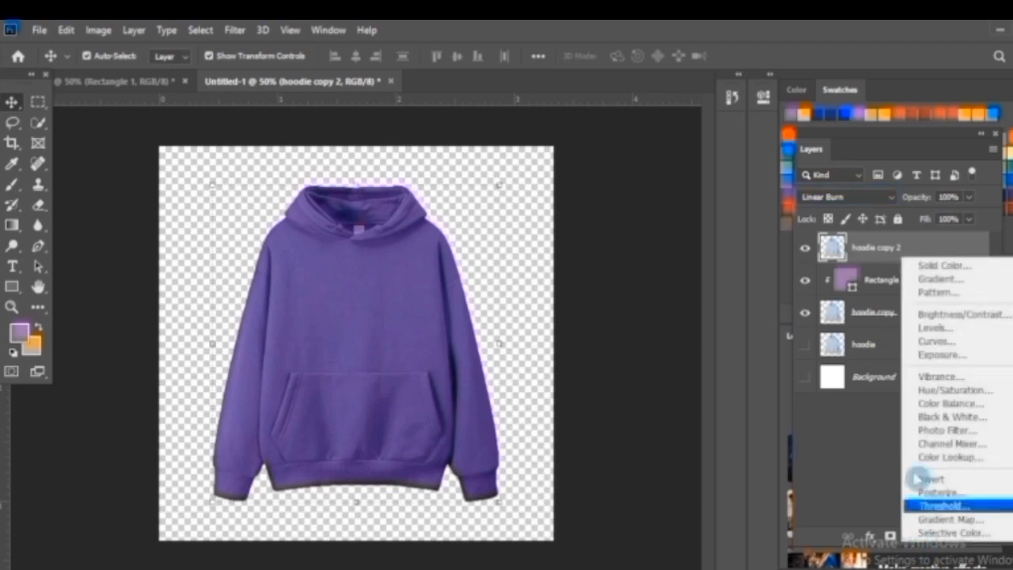
click(940, 342)
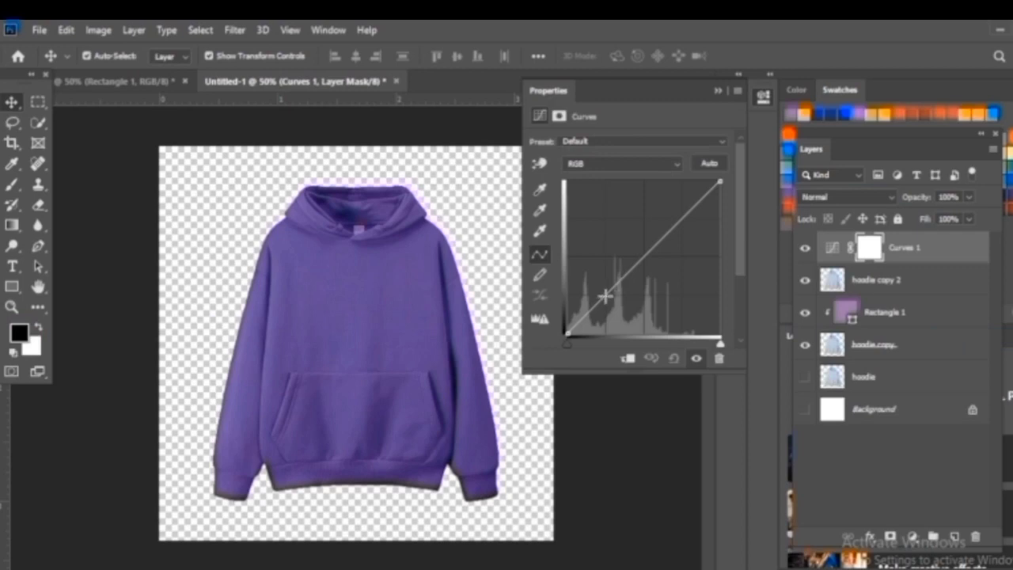
drag(605, 296, 609, 300)
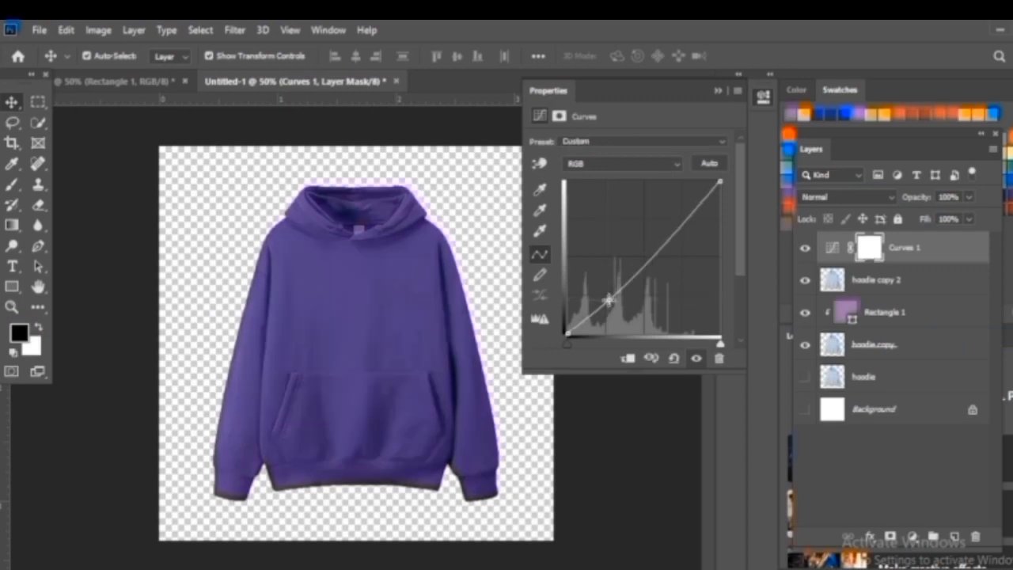
drag(684, 224, 678, 215)
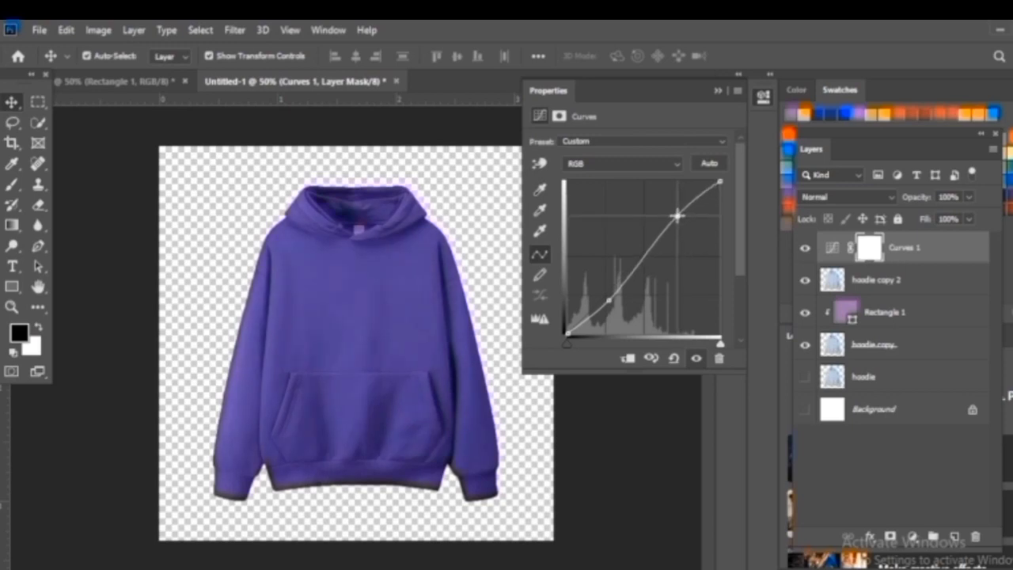
drag(609, 300, 608, 301)
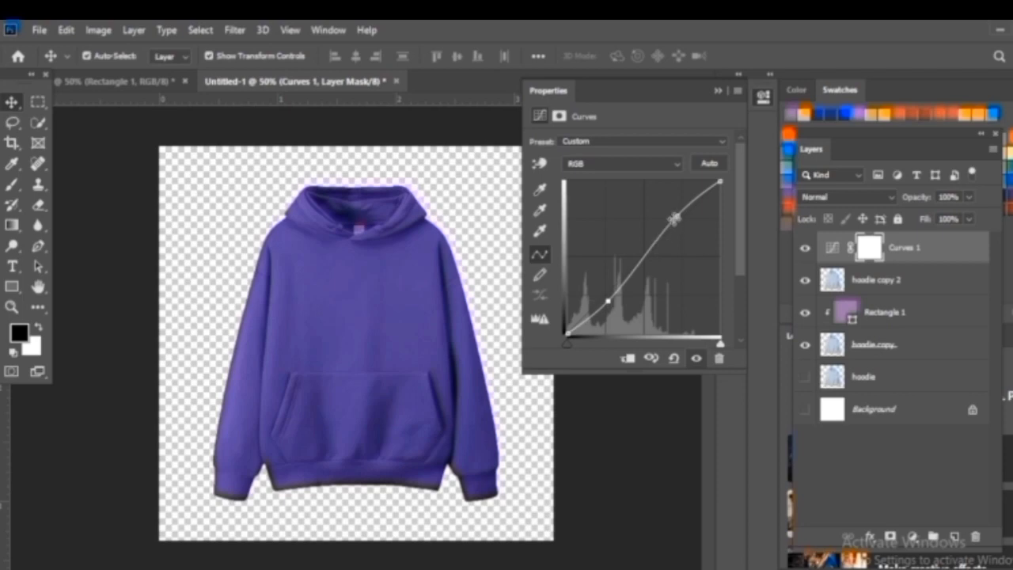
click(718, 90)
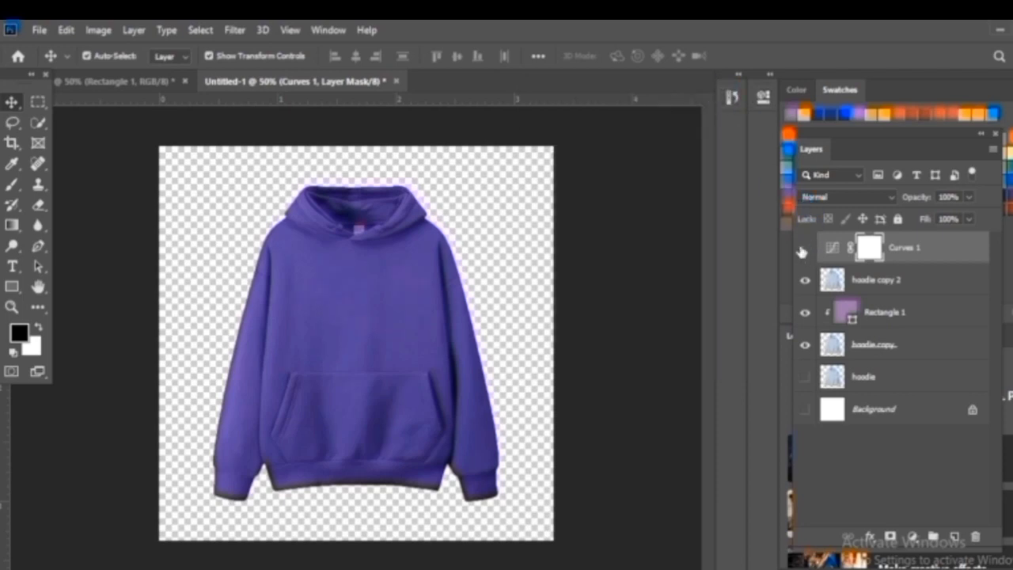
click(802, 252)
click(801, 252)
Add a Brightness/Contrast adjustment layer above Curves 1 with brightness 16 and contrast -6
click(913, 537)
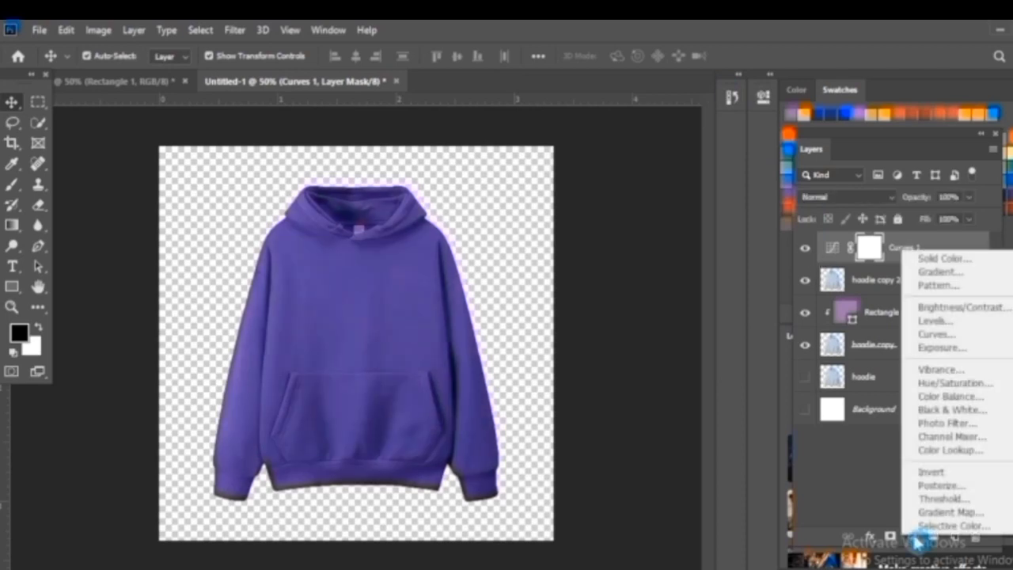
click(930, 308)
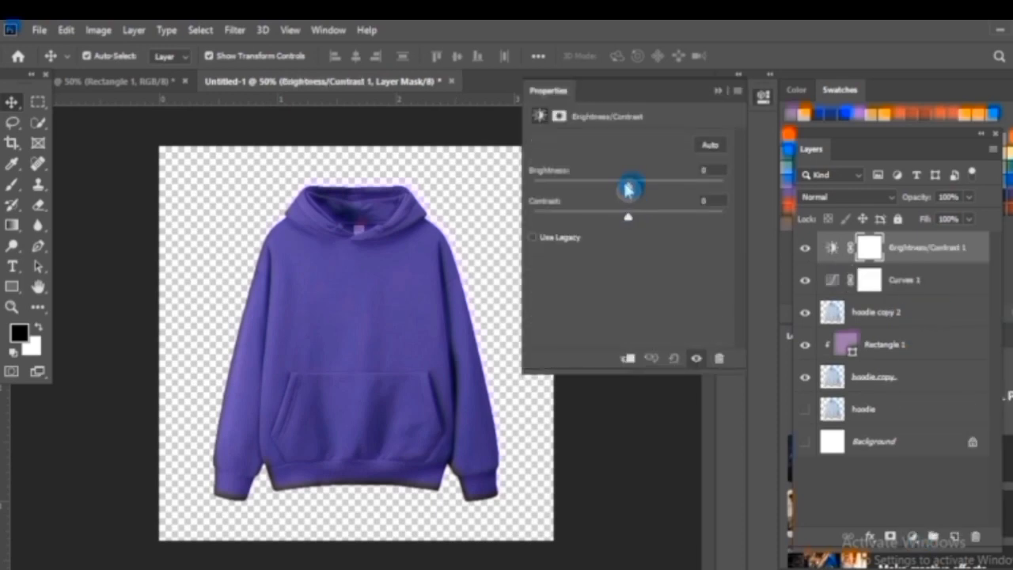
mouse_move(628, 188)
mouse_down()
mouse_move(639, 190)
mouse_move(621, 218)
mouse_move(641, 190)
mouse_up()
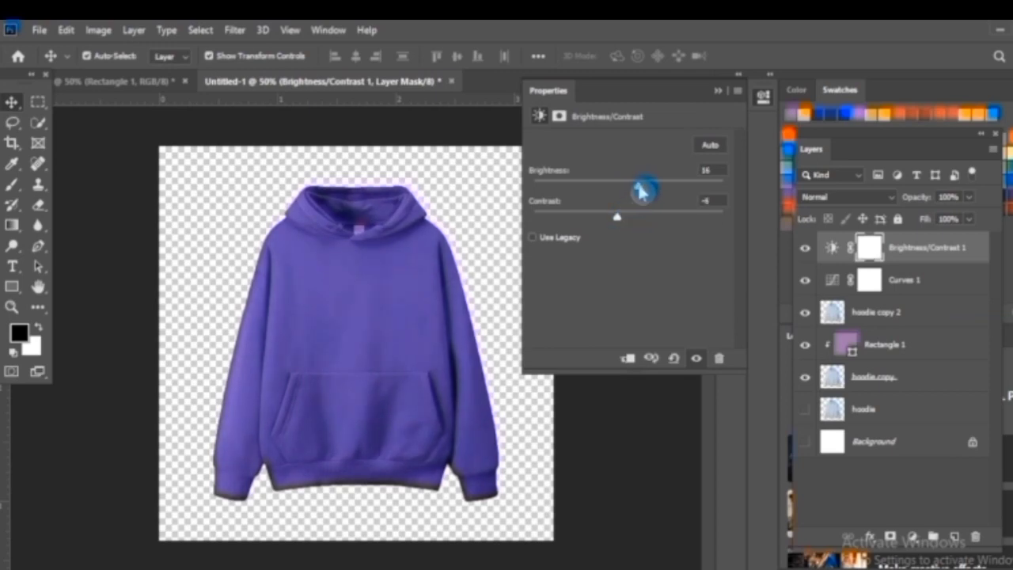
click(721, 95)
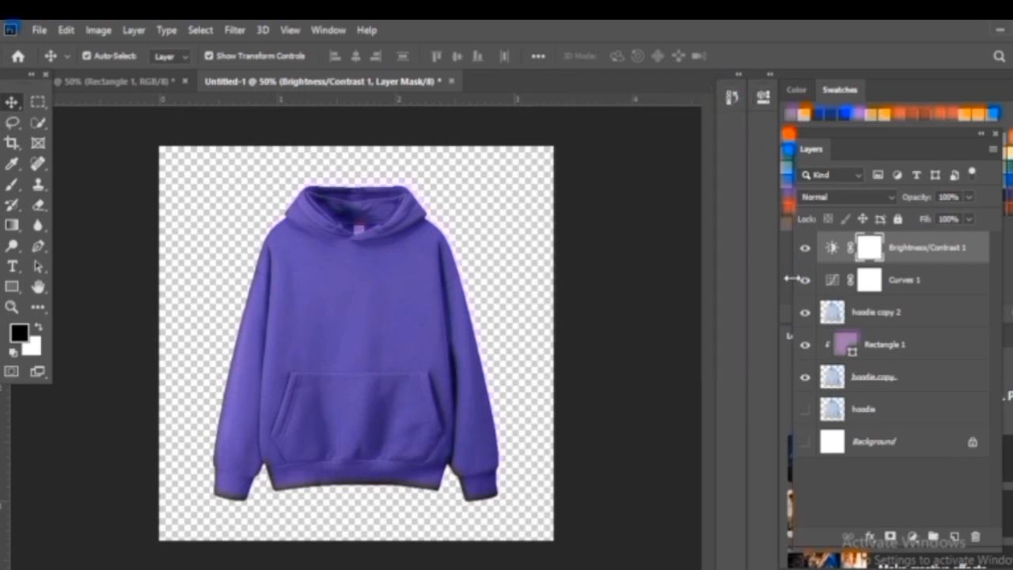
Compare the hoodie with and without the Curves 1 and Brightness/Contrast 1 adjustments by toggling their visibility
click(804, 280)
click(806, 248)
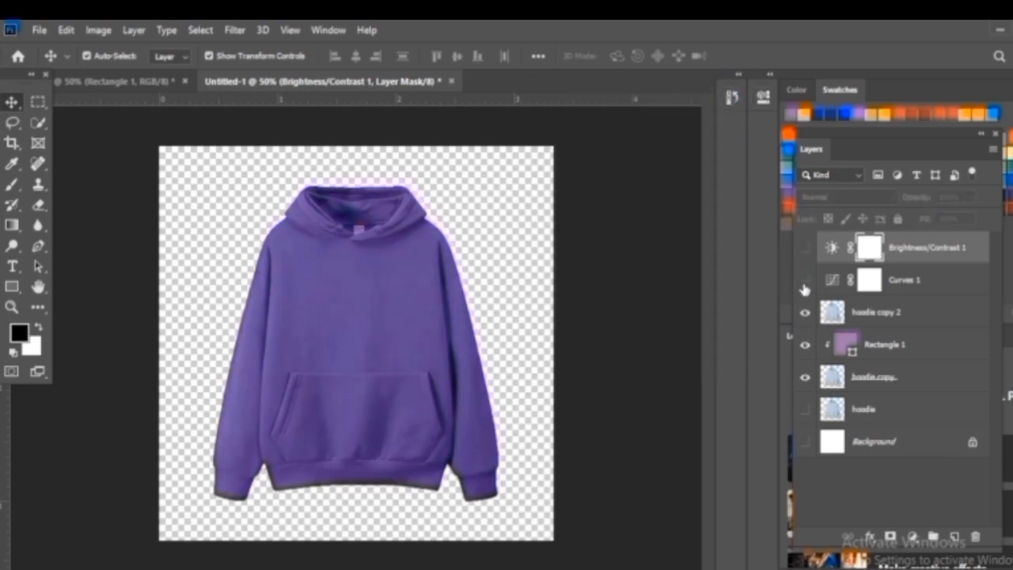
click(804, 280)
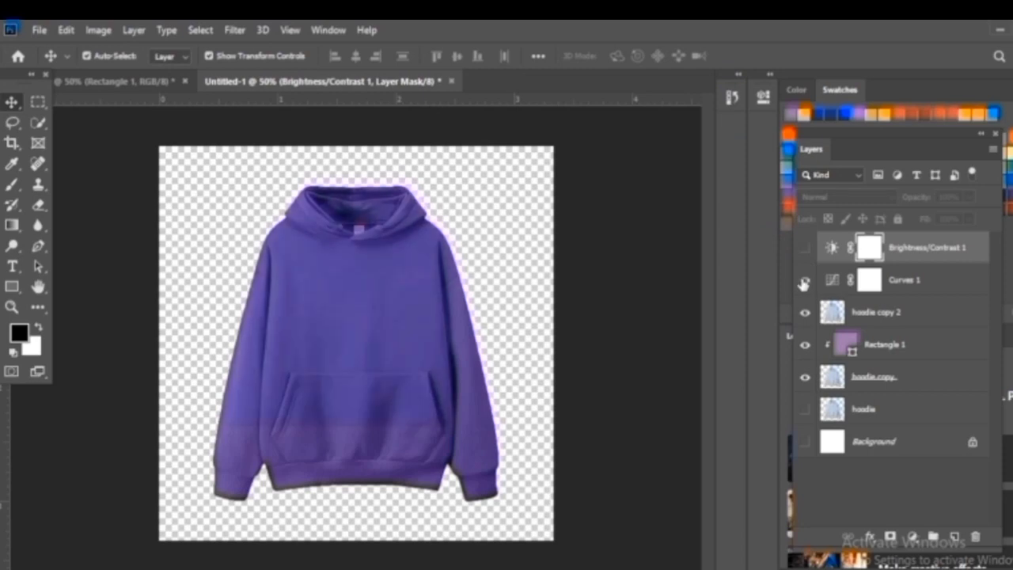
click(805, 248)
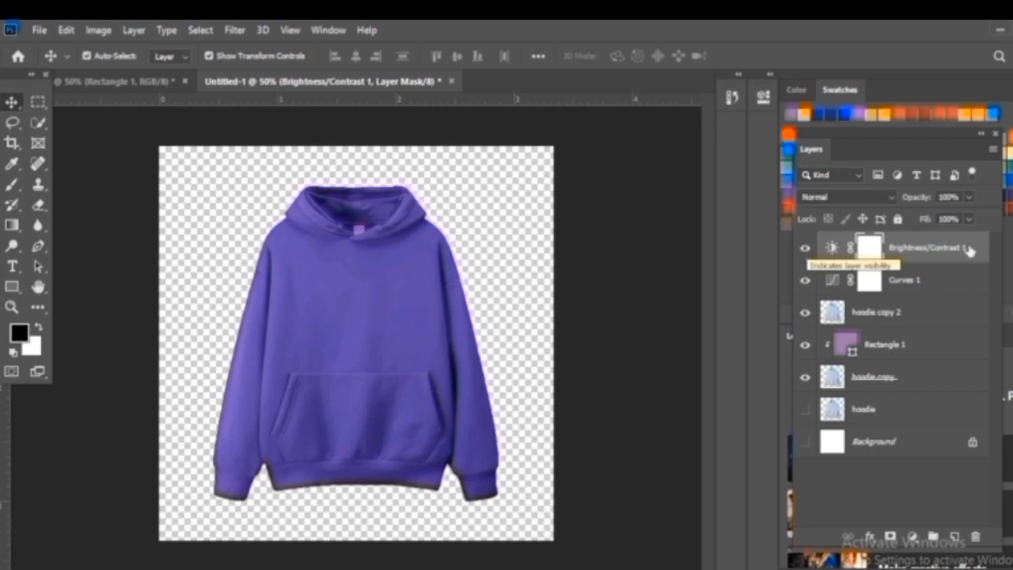
Group the layers from Brightness/Contrast 1 down to hoodie copy and name the group "coloured hoodie"
shift+click(930, 376)
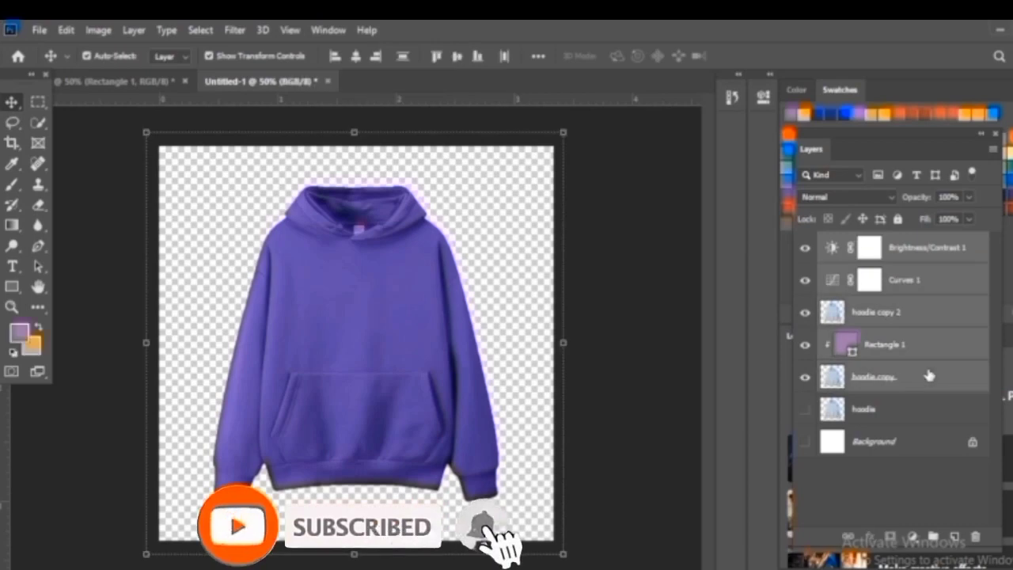
key(ctrl+g)
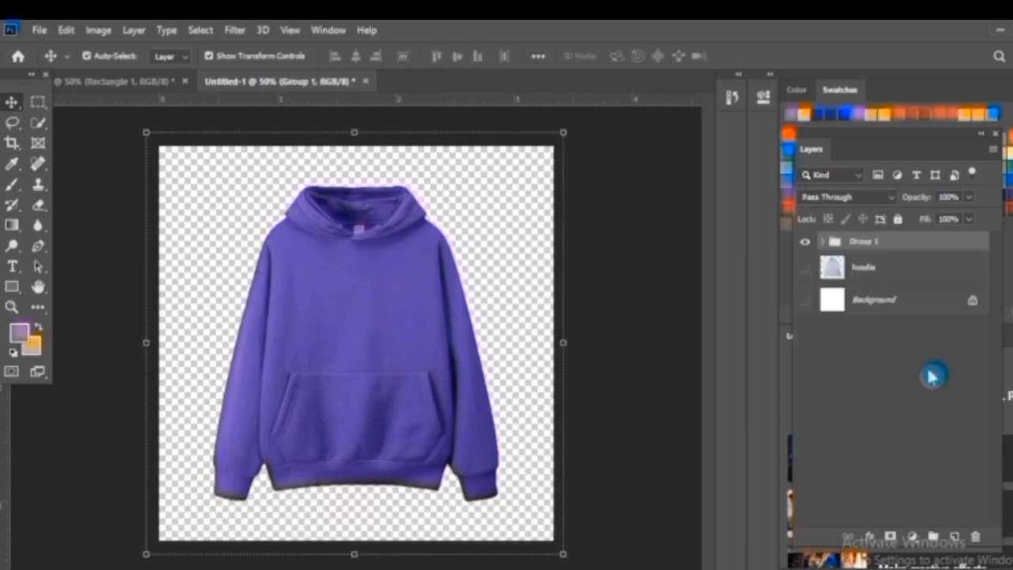
double_click(870, 243)
text(coloured hoodie)
key(Return)
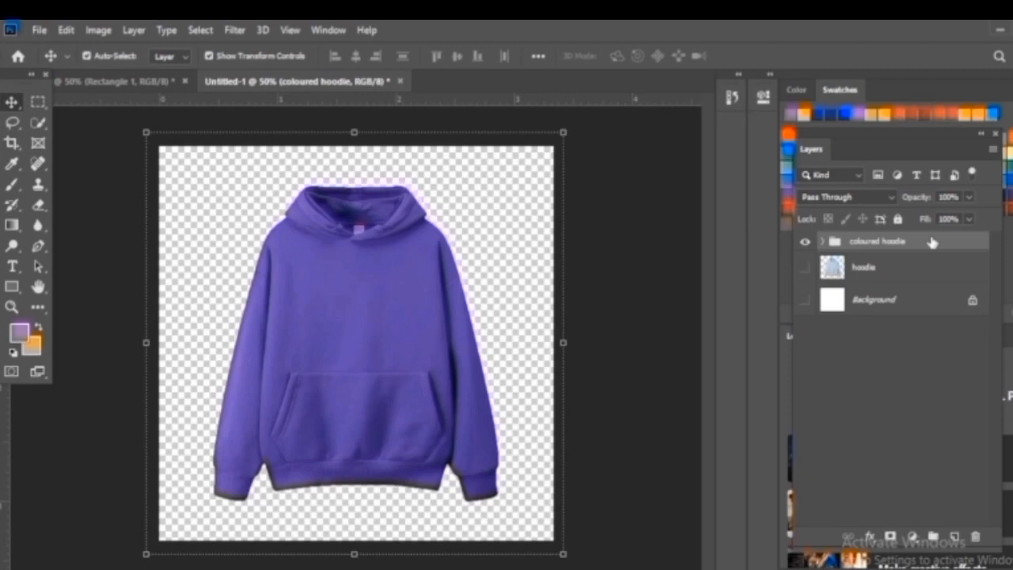
Add a Hue/Saturation adjustment layer above the coloured hoodie group with saturation -100
click(913, 539)
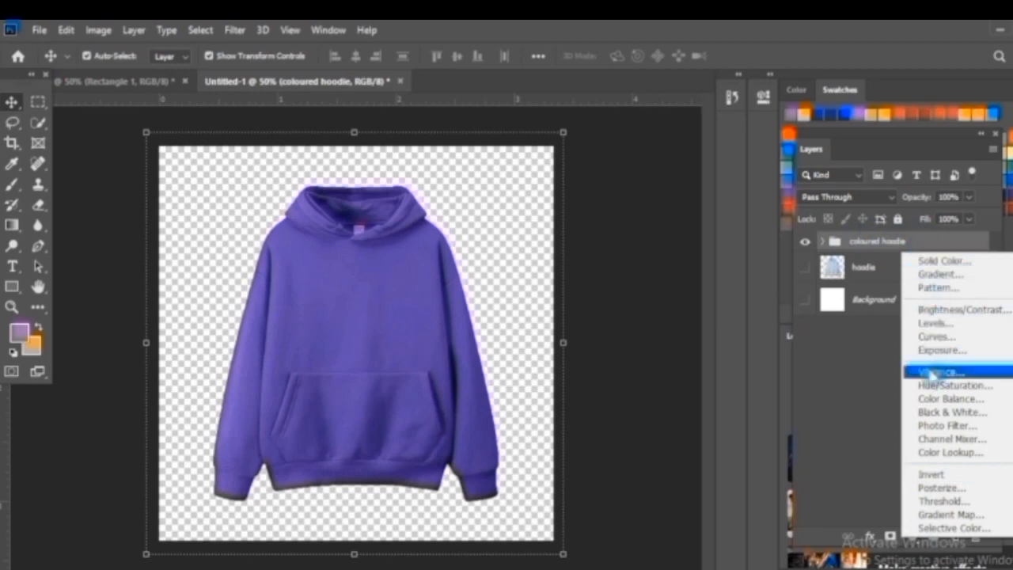
click(942, 386)
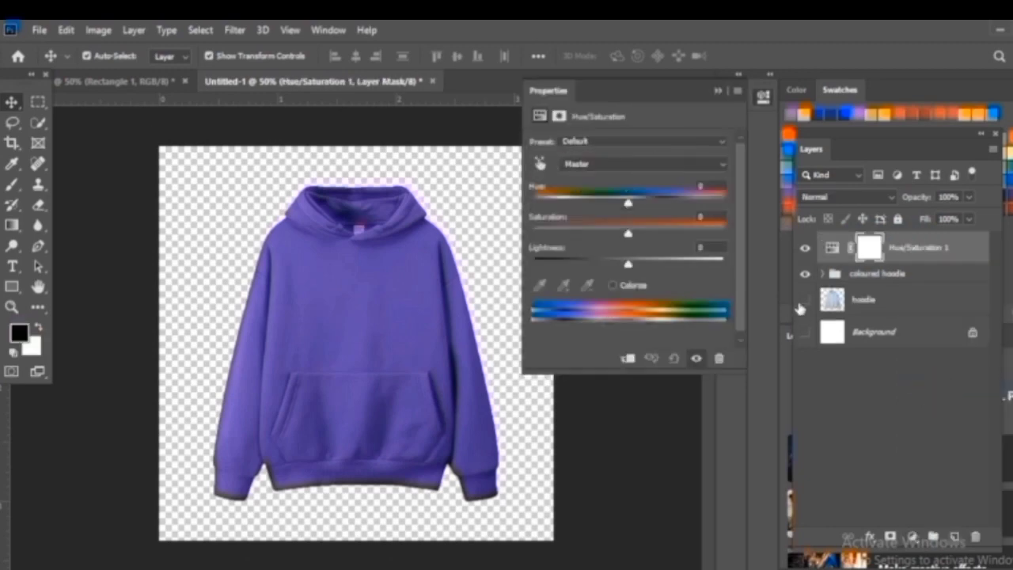
drag(631, 237, 532, 235)
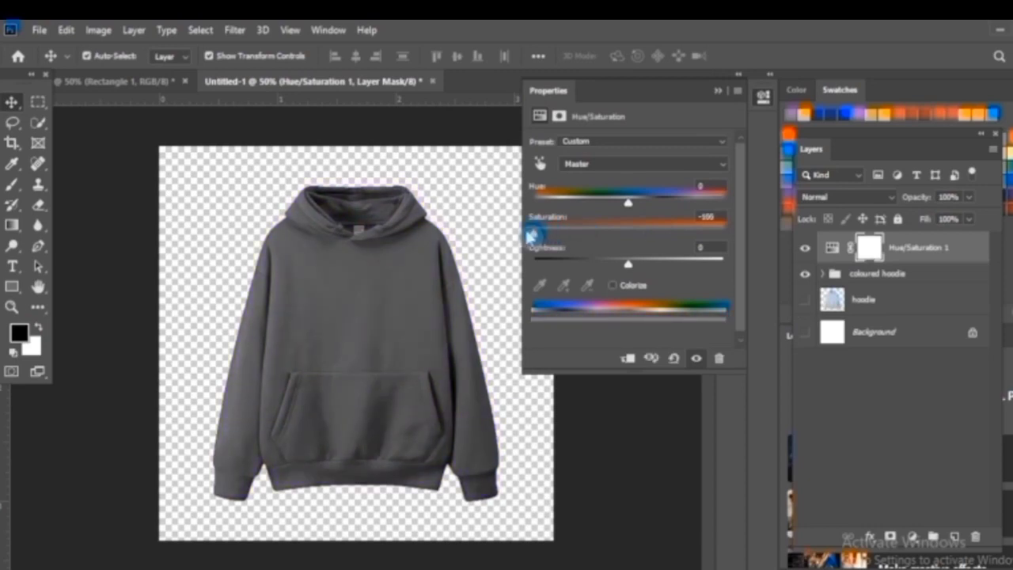
click(722, 96)
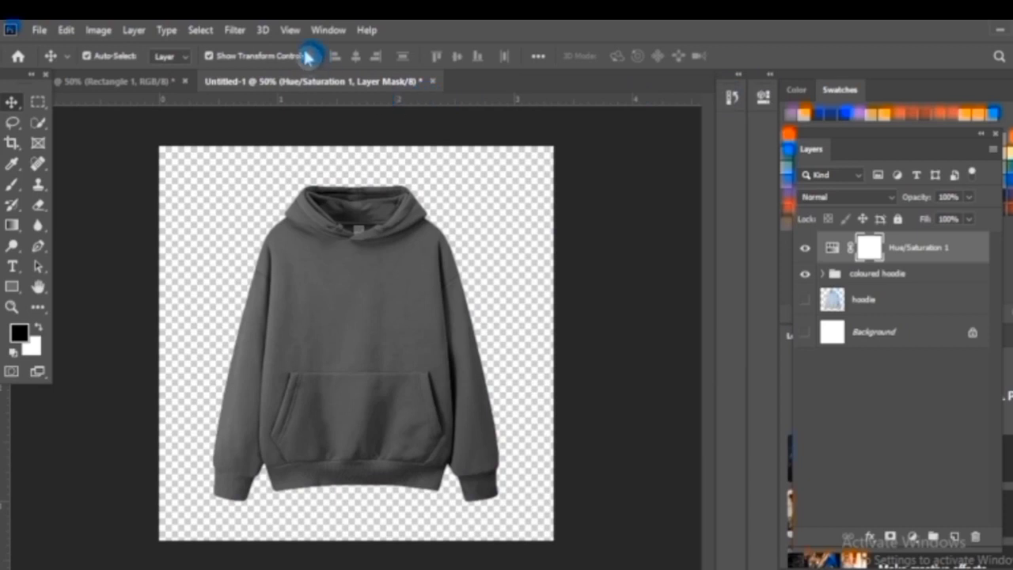
Apply a Gaussian Blur with a radius of 2.0 pixels to the Hue/Saturation 1 layer's mask
click(235, 30)
mouse_move(332, 211)
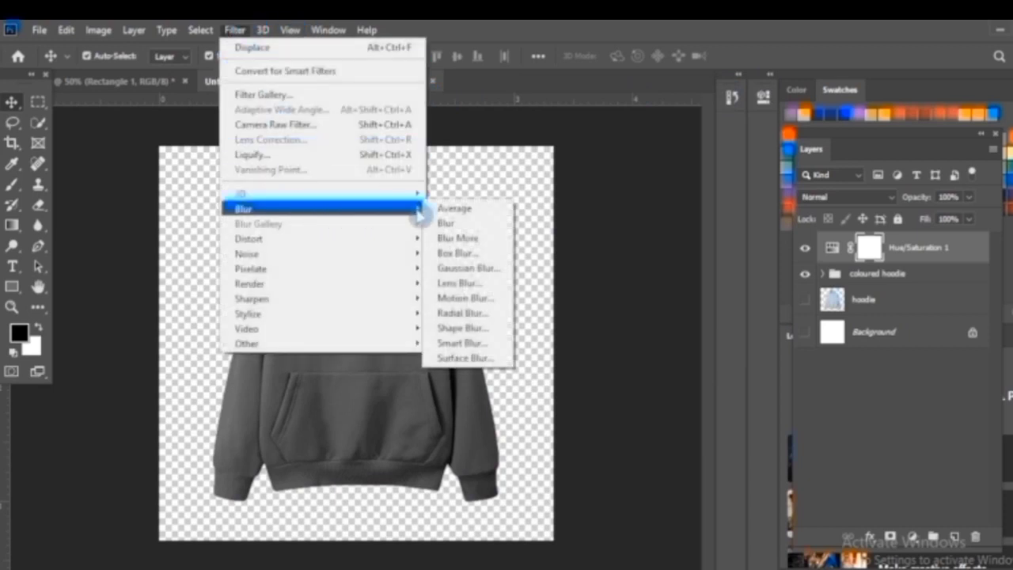
click(481, 269)
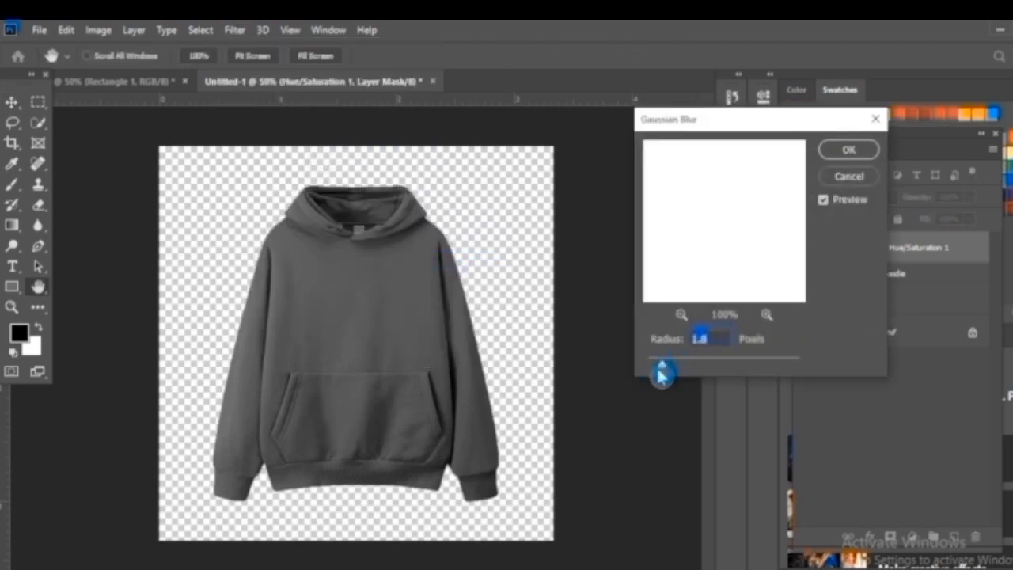
drag(662, 374, 667, 369)
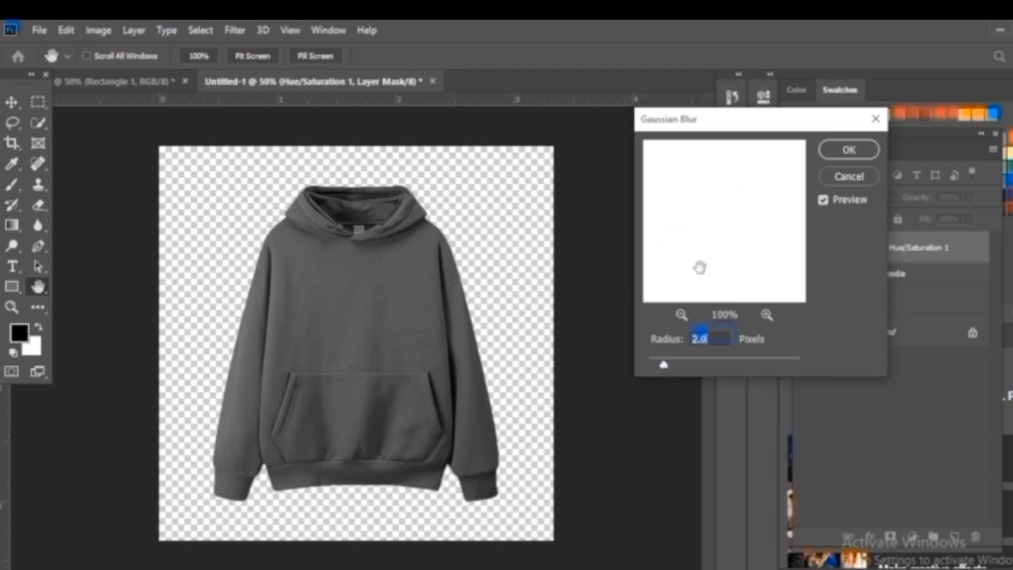
click(849, 154)
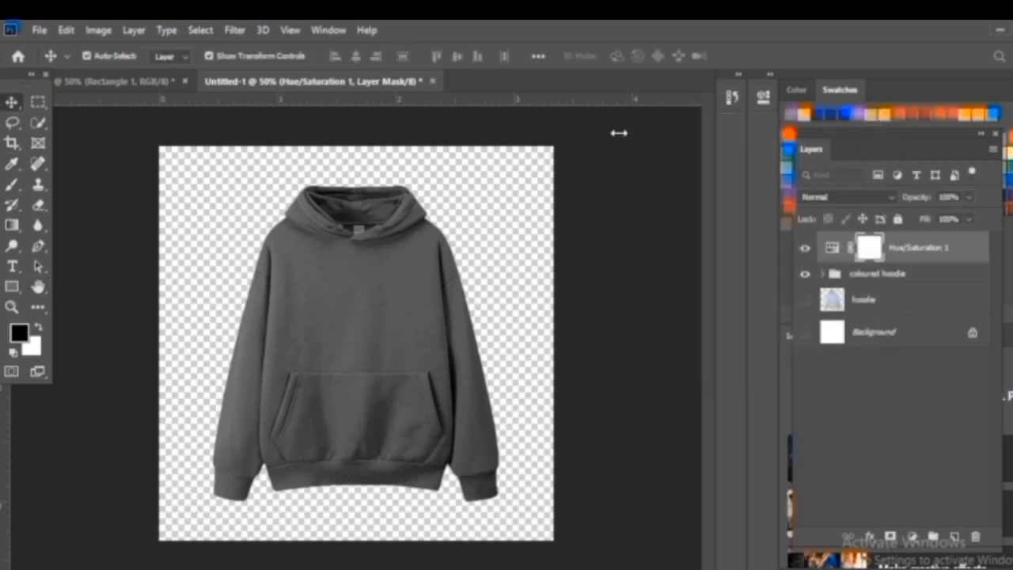
Save the document as hoodiee in PSD format with maximized compatibility in the tutorial folder, and delete the Hue/Saturation 1 layer
click(39, 32)
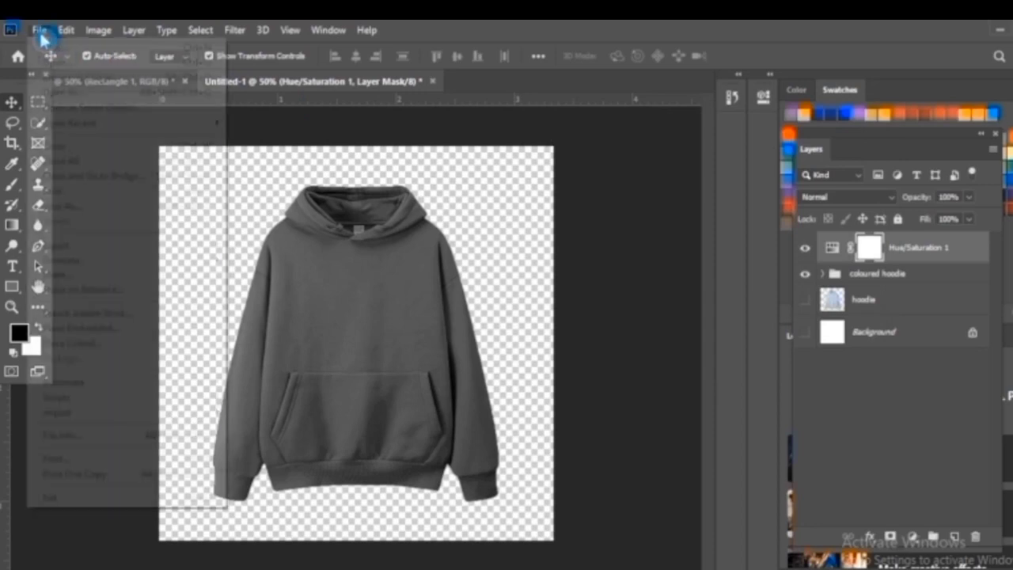
click(97, 206)
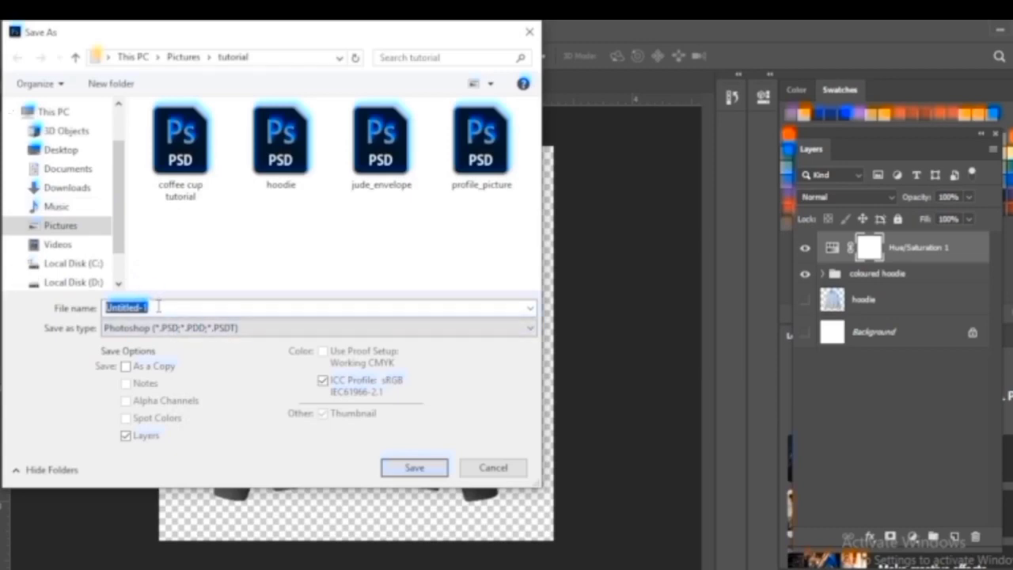
text(hoodie)
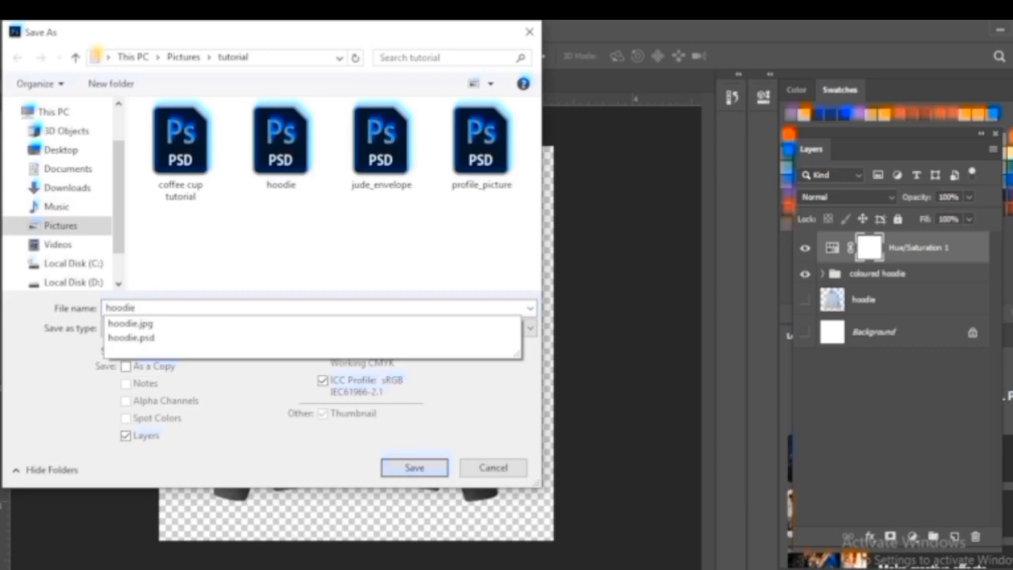
text(e)
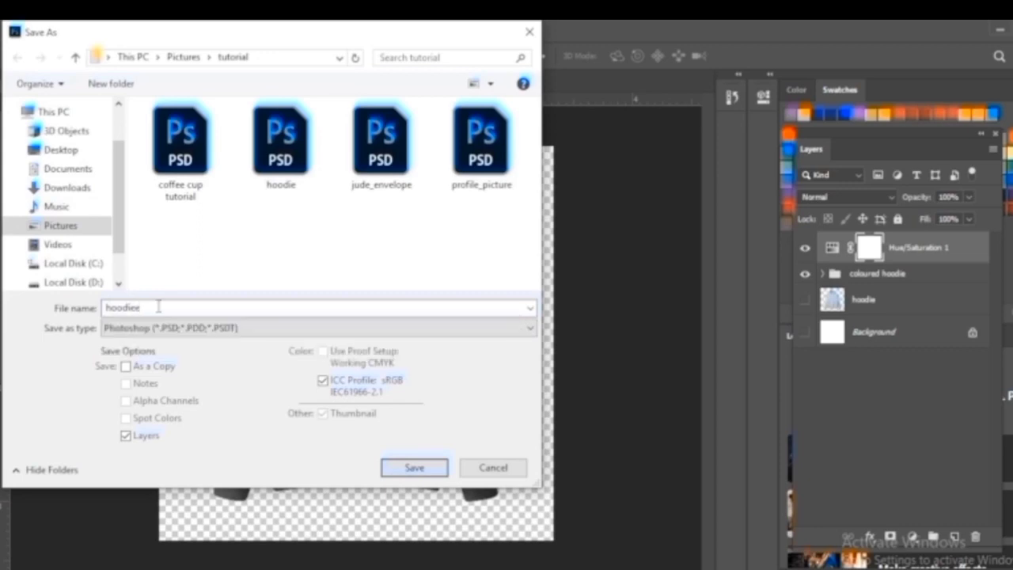
click(427, 468)
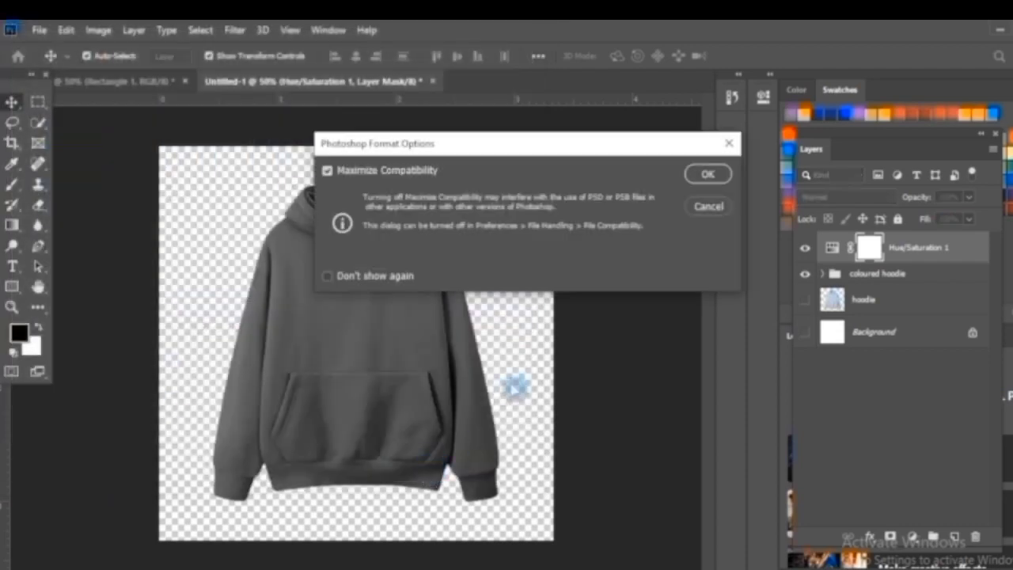
click(710, 179)
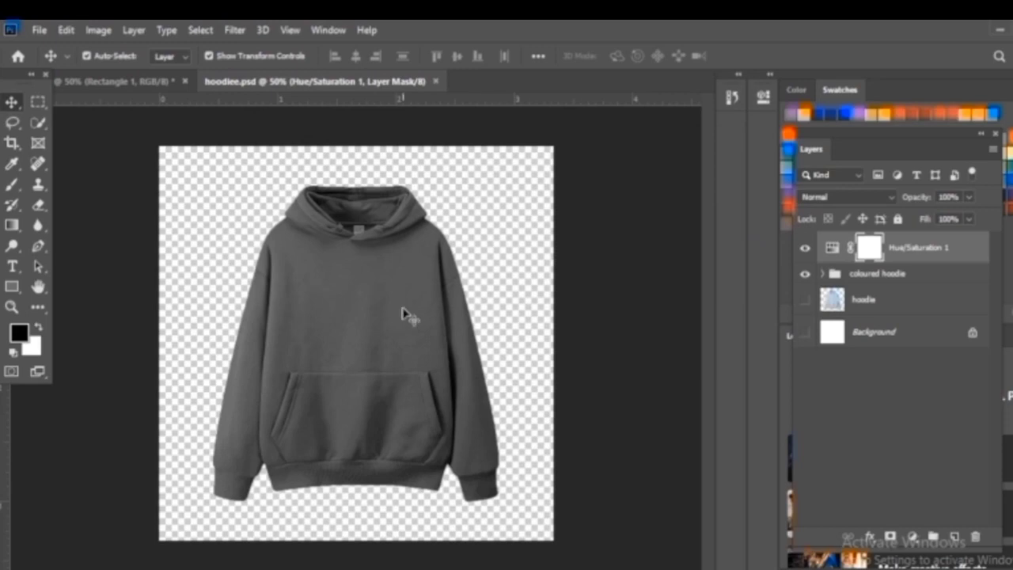
key(Delete)
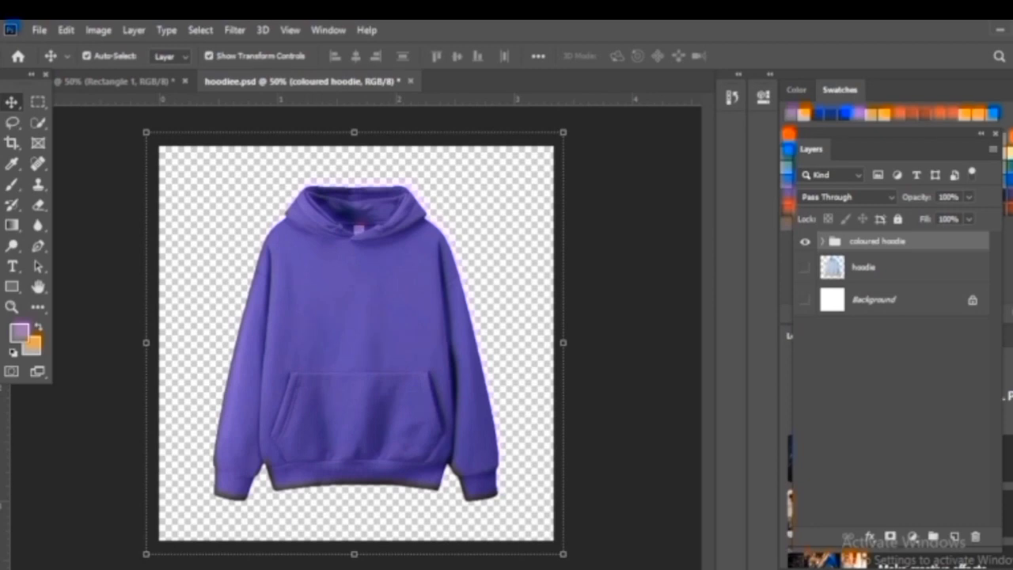
Switch to Illustrator and bring the four-piece navy logo into the Photoshop hoodie document as a smart object
click(387, 531)
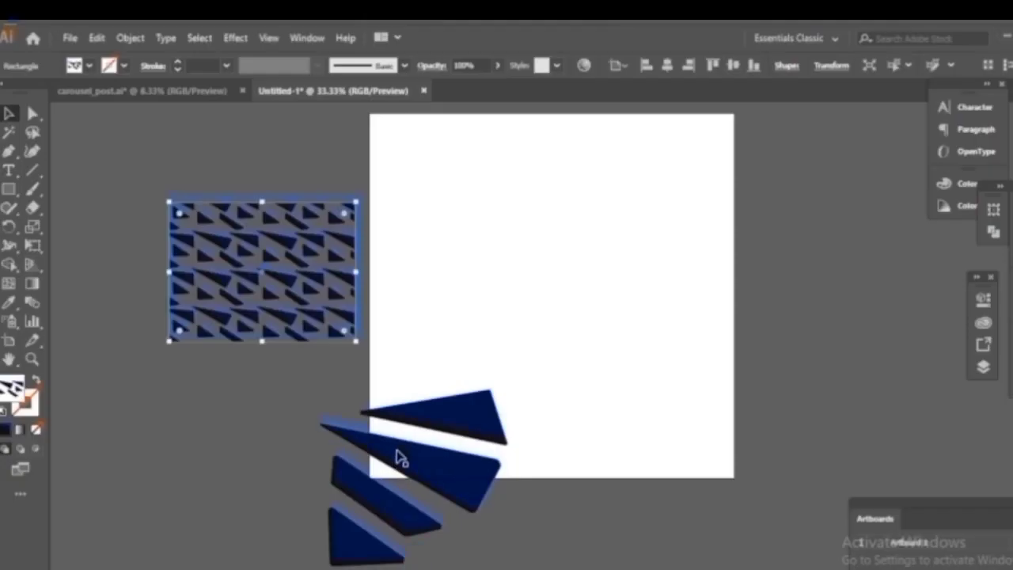
drag(425, 472, 372, 495)
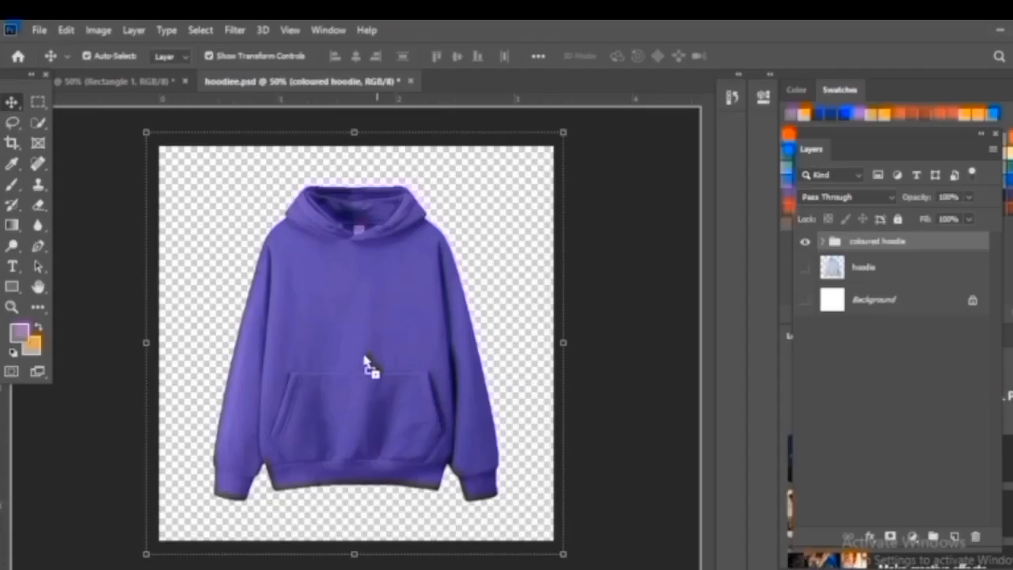
click(368, 361)
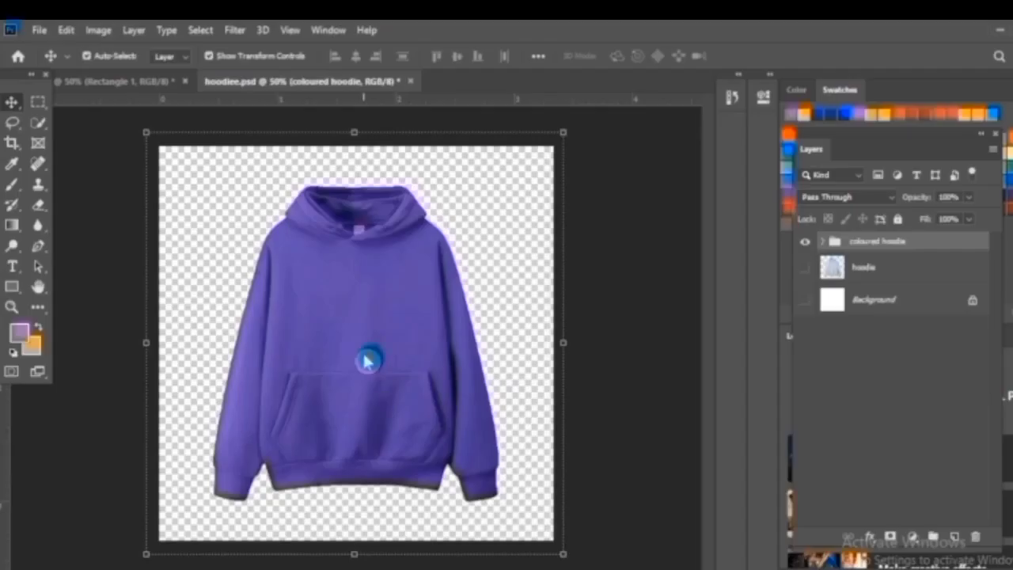
key(ctrl+v)
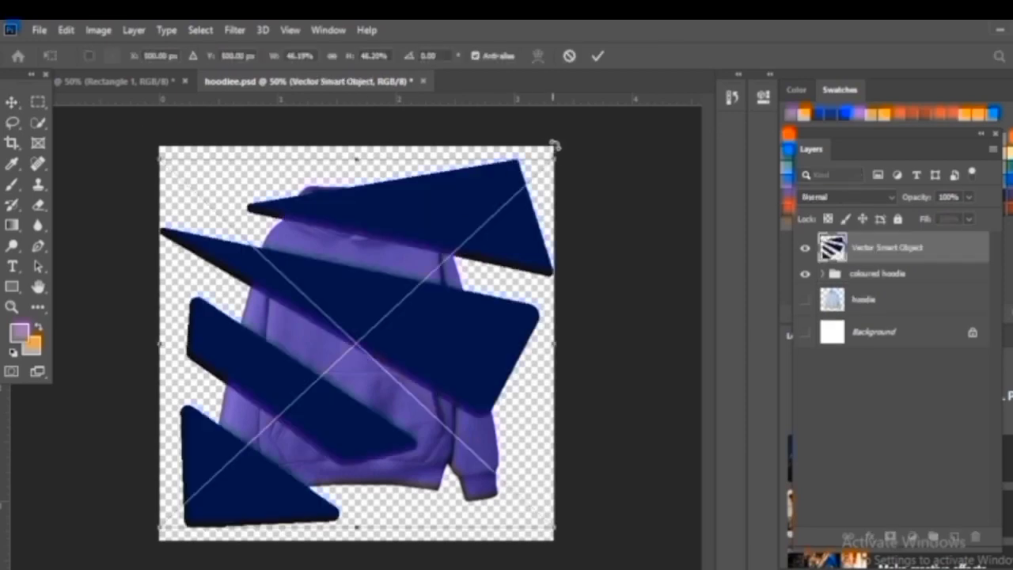
Scale the placed logo down to about 8.3% and centre it on the hoodie's chest above the pocket
drag(557, 156, 257, 437)
drag(212, 490, 358, 319)
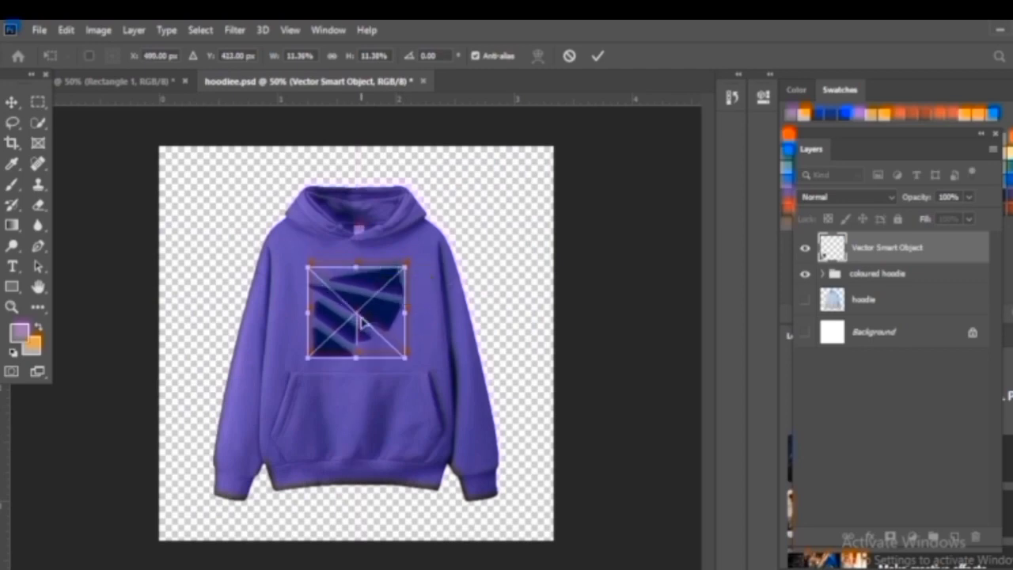
drag(412, 261, 365, 301)
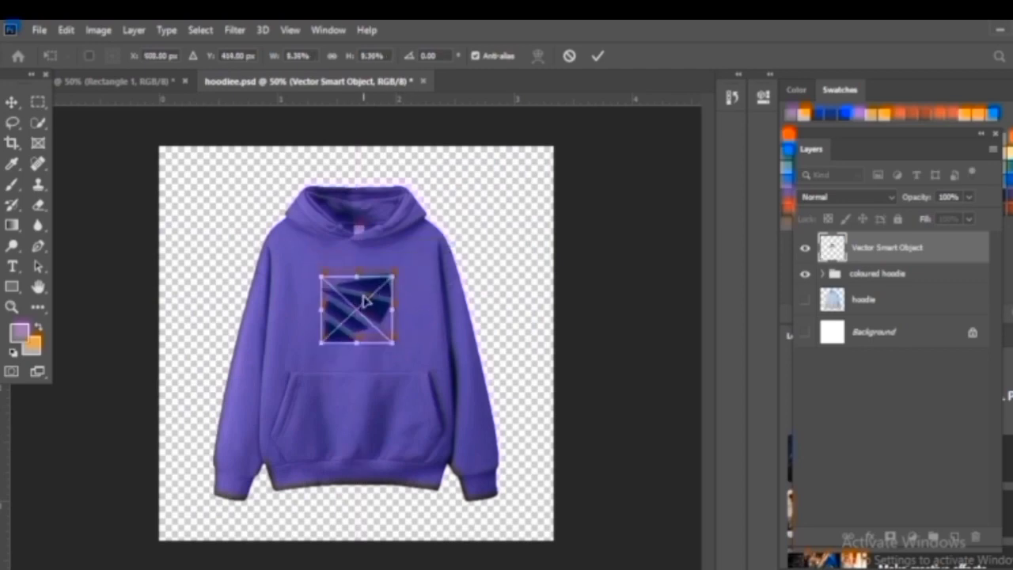
key(Return)
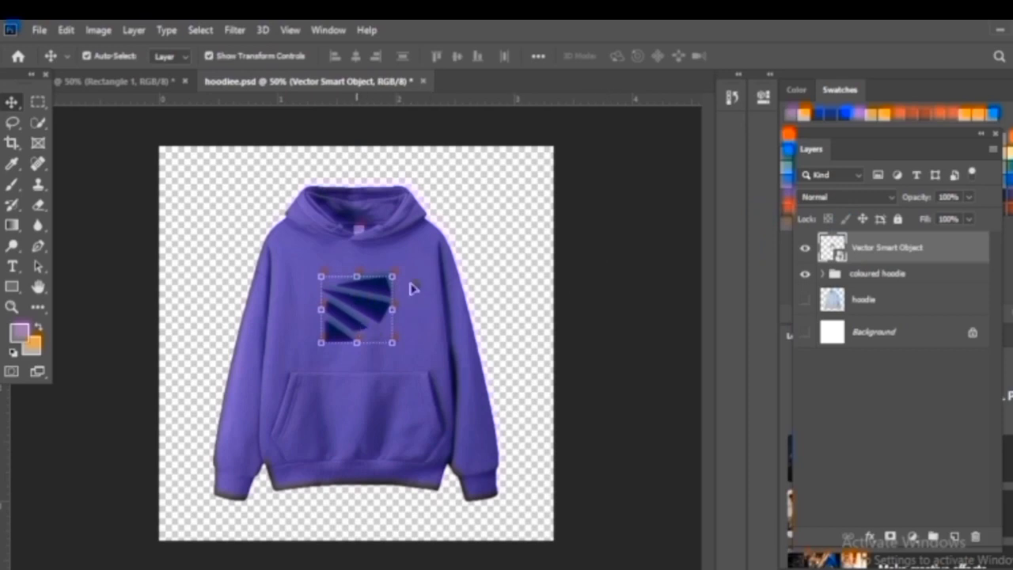
Apply a Displace filter to the logo with horizontal and vertical scale 10, Stretch To Fit and Repeat Edge Pixels, using hoodiee as displacement map
click(237, 29)
mouse_move(323, 239)
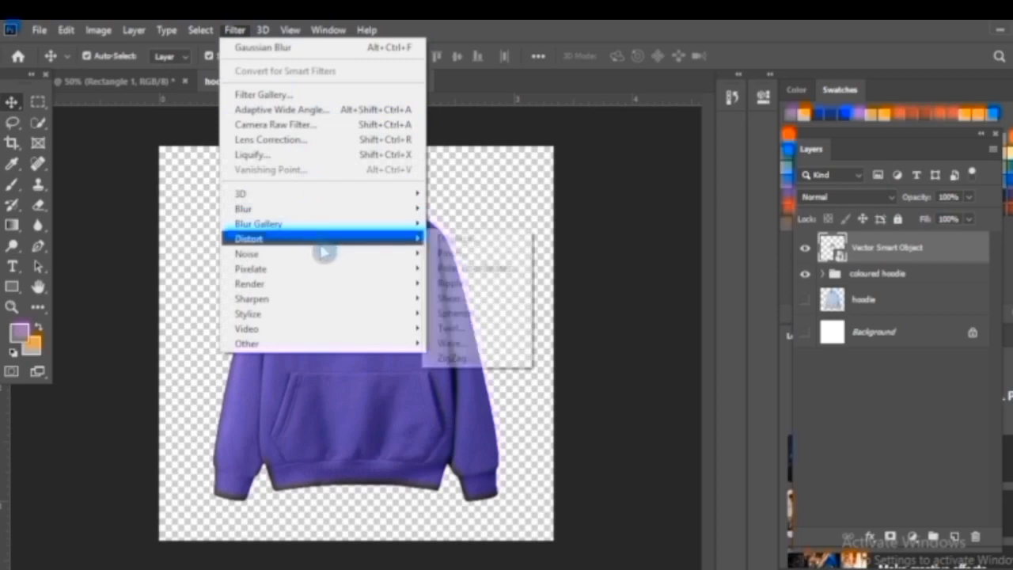
click(459, 239)
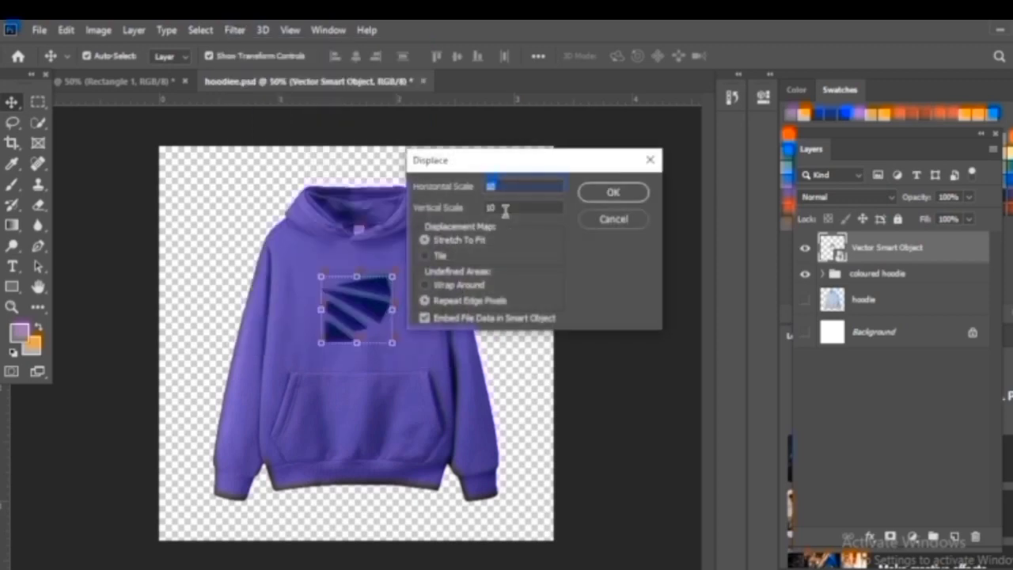
click(612, 194)
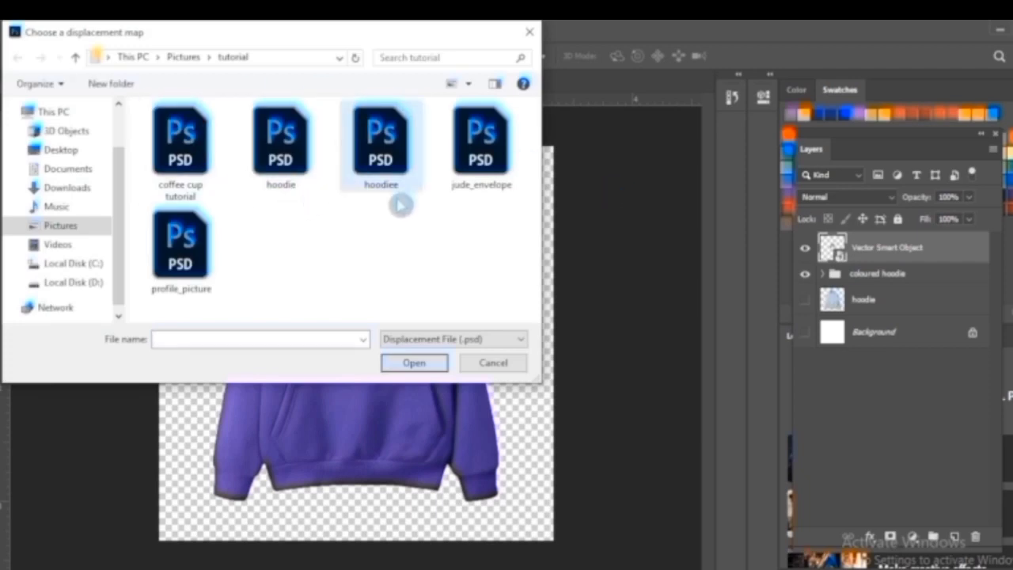
click(380, 155)
click(408, 366)
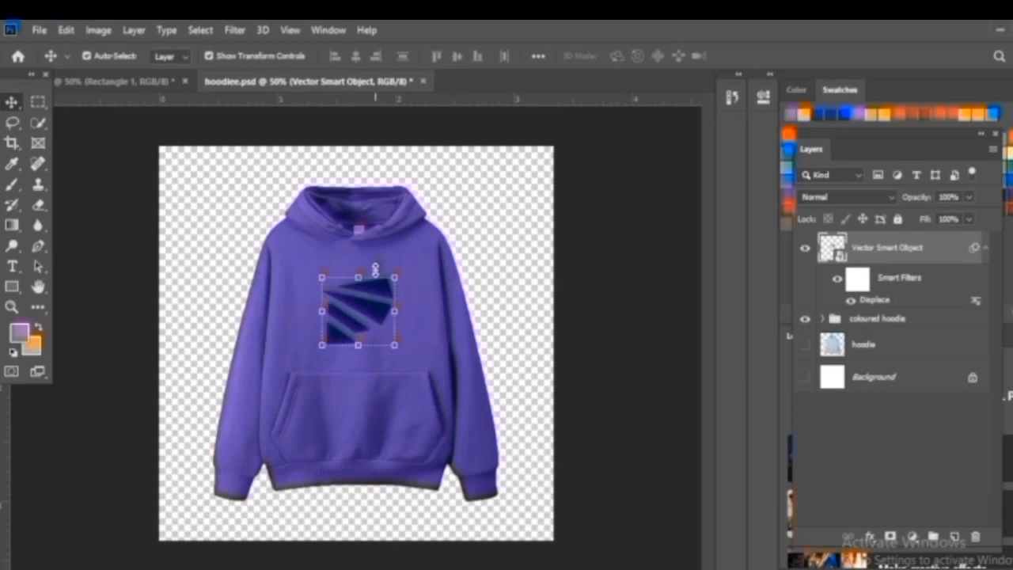
click(517, 332)
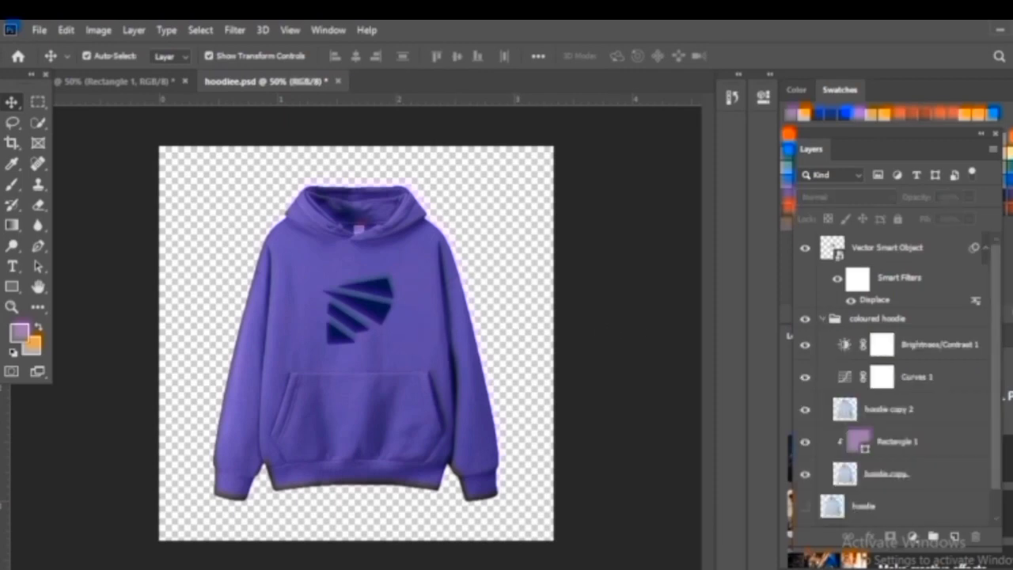
Switch to Illustrator, copy the navy logo pattern and place it in the Photoshop hoodie document as a smart object
mouse_move(401, 568)
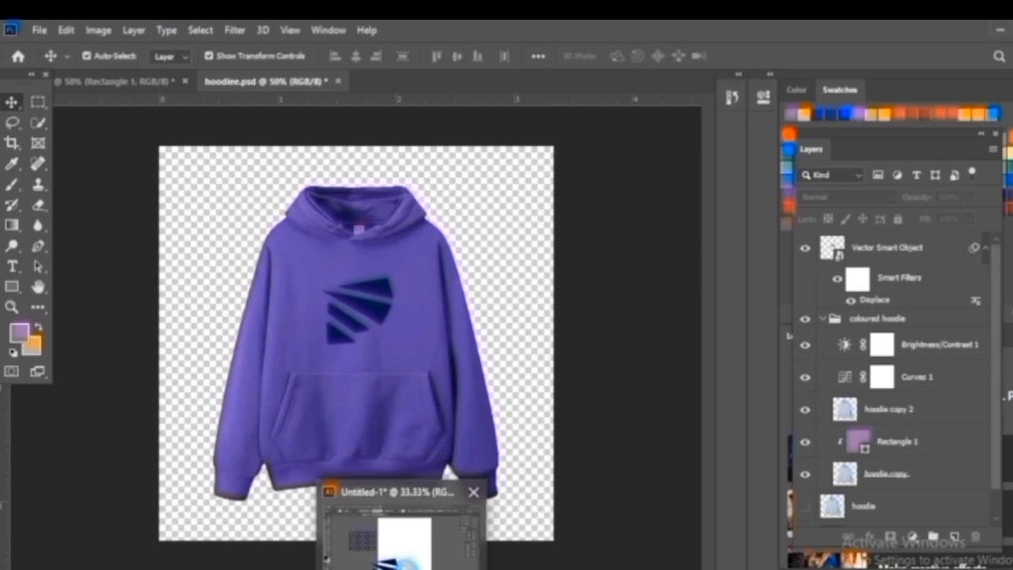
click(404, 534)
drag(267, 283, 386, 569)
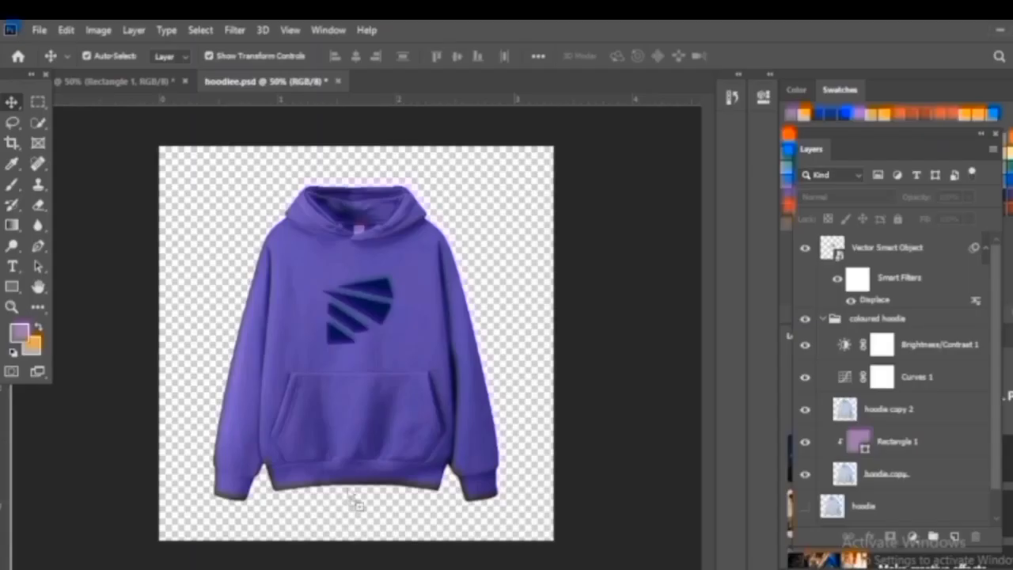
click(354, 409)
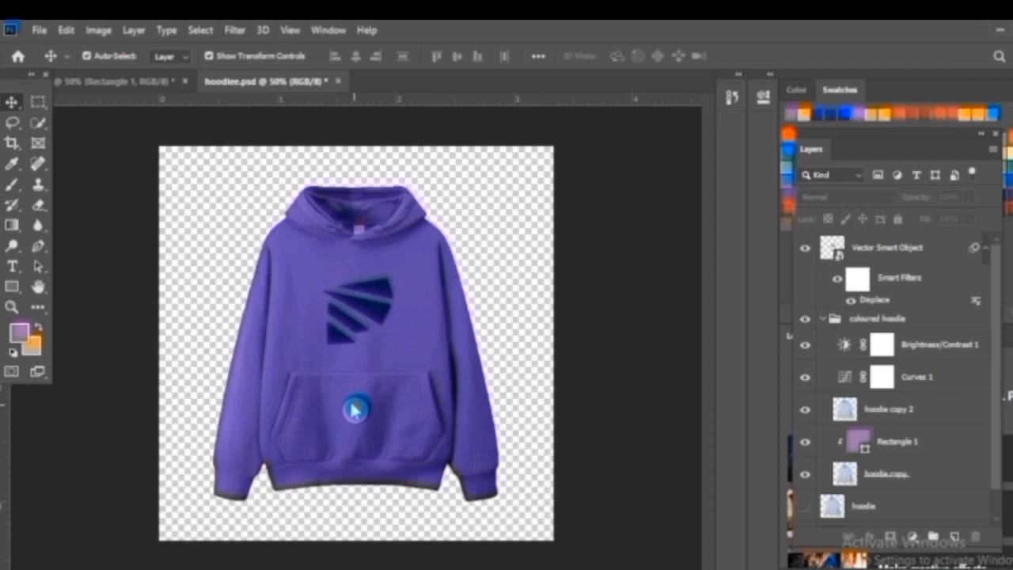
key(ctrl+v)
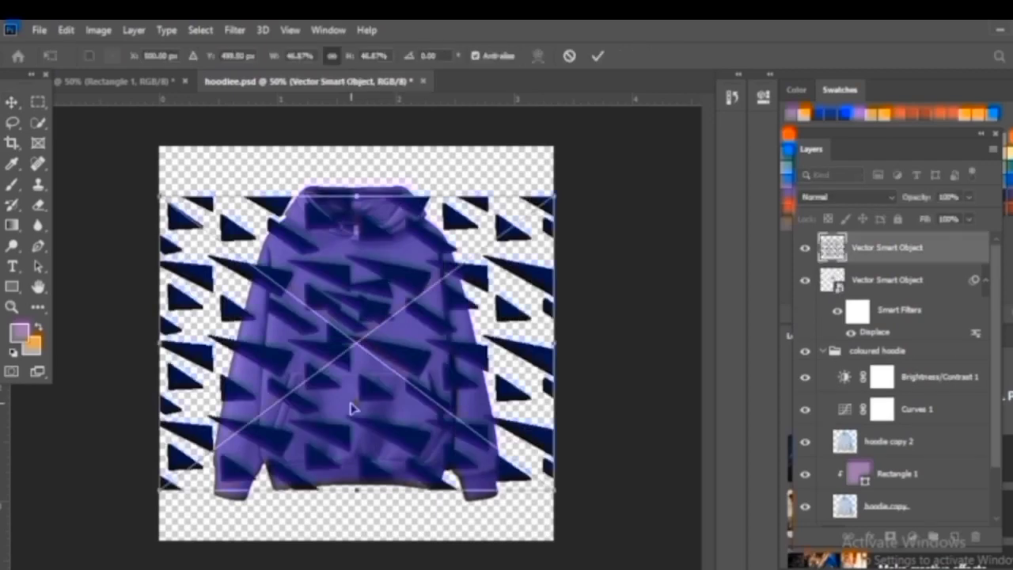
Scale the placed logo pattern down to slightly larger than the hoodie's front pocket and position it over the pocket
drag(553, 197, 308, 380)
drag(249, 416, 372, 399)
drag(427, 420, 449, 420)
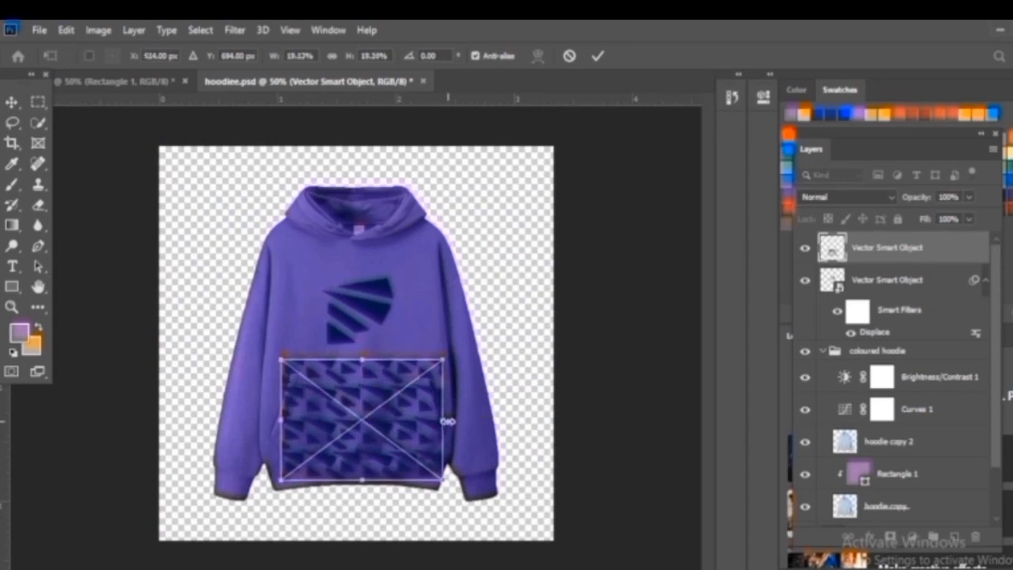
drag(384, 435, 375, 433)
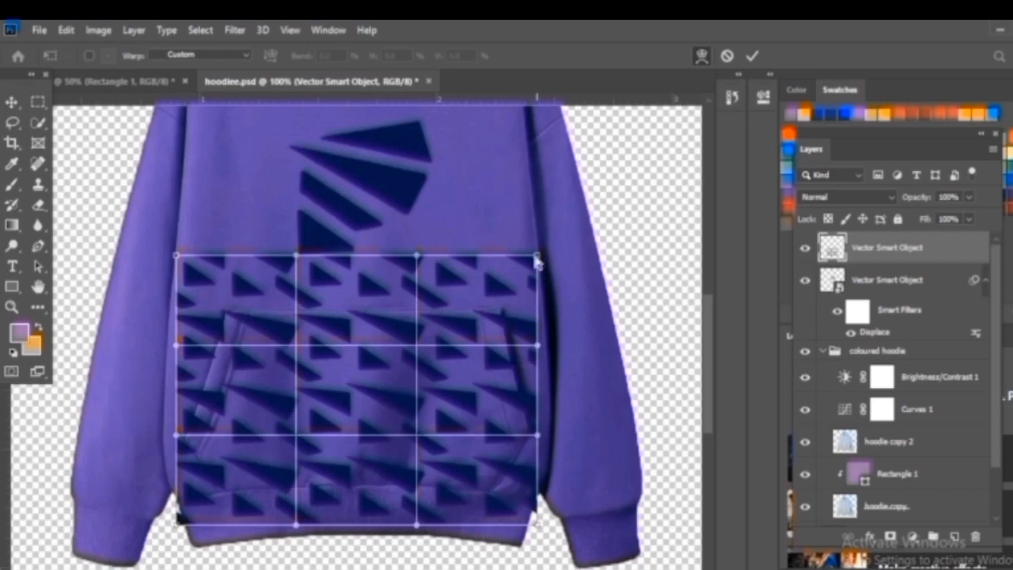
Warp the pattern so its four corners and top edge match the corners and top seam of the pocket
drag(537, 263, 500, 309)
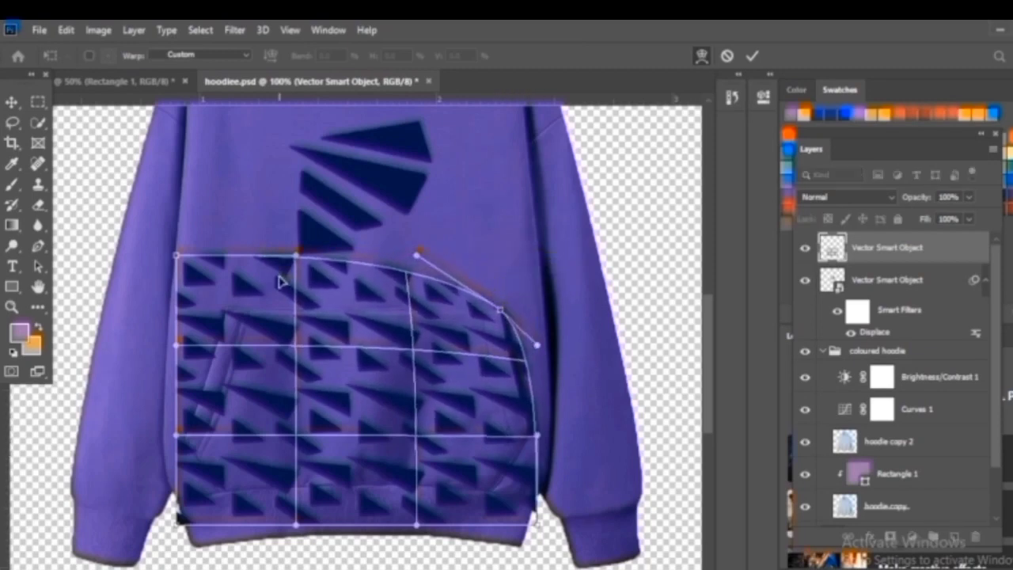
drag(175, 257, 228, 305)
drag(296, 255, 304, 306)
drag(416, 255, 409, 308)
drag(176, 524, 212, 488)
drag(537, 524, 493, 496)
Shape the warp's side and bottom edges to follow the pocket outline, refine the lower corners and apply the warp
drag(538, 345, 522, 365)
drag(538, 435, 552, 434)
drag(175, 345, 218, 361)
drag(176, 435, 156, 434)
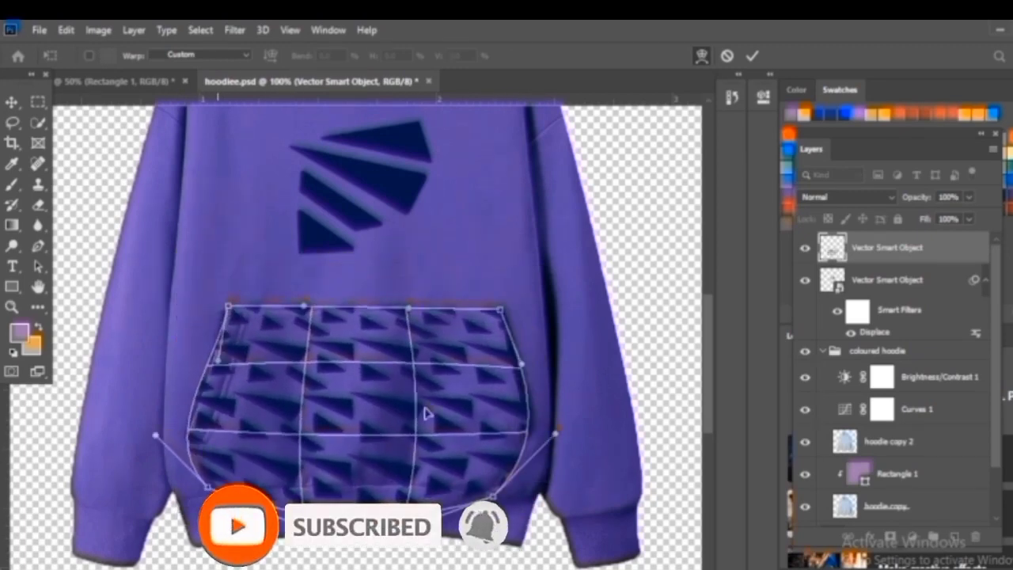
drag(417, 524, 422, 482)
drag(296, 523, 301, 489)
drag(493, 496, 491, 491)
drag(207, 487, 215, 490)
drag(515, 370, 501, 365)
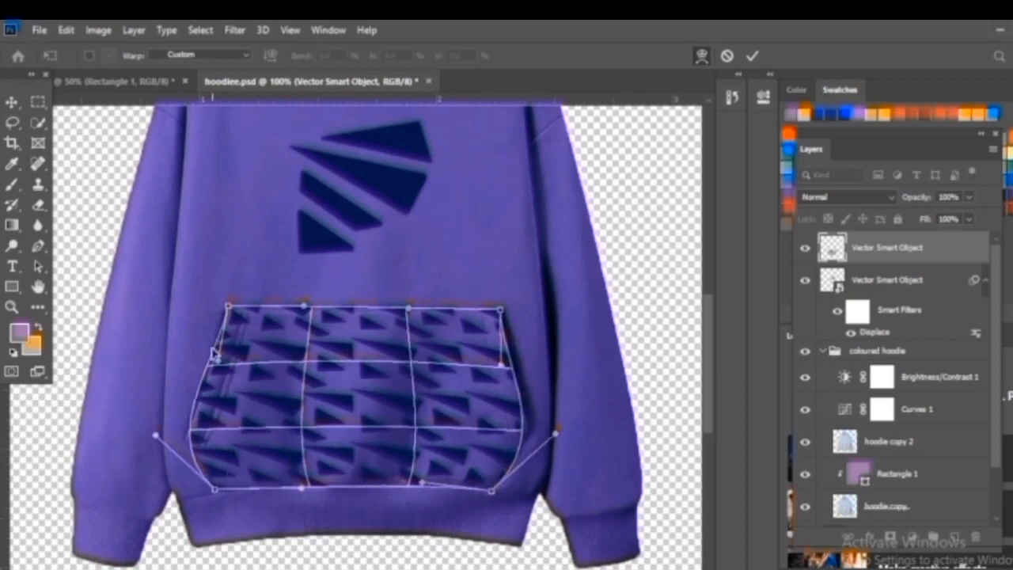
drag(217, 361, 226, 368)
key(Return)
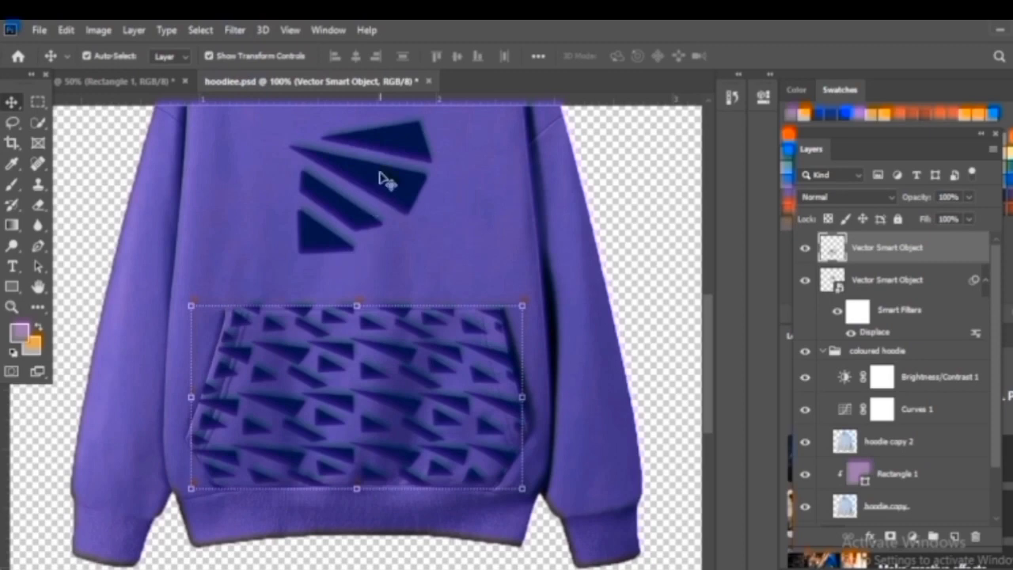
Apply a Displace filter to the pocket pattern with scales of 10, Stretch To Fit and Repeat Edge Pixels, using hoodiee as displacement map
click(235, 32)
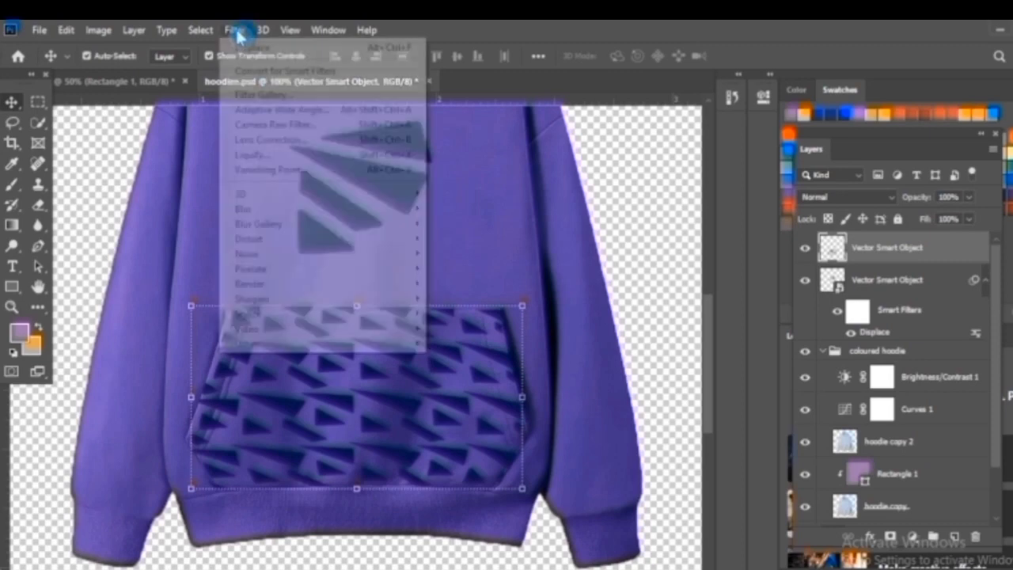
mouse_move(326, 216)
mouse_move(369, 240)
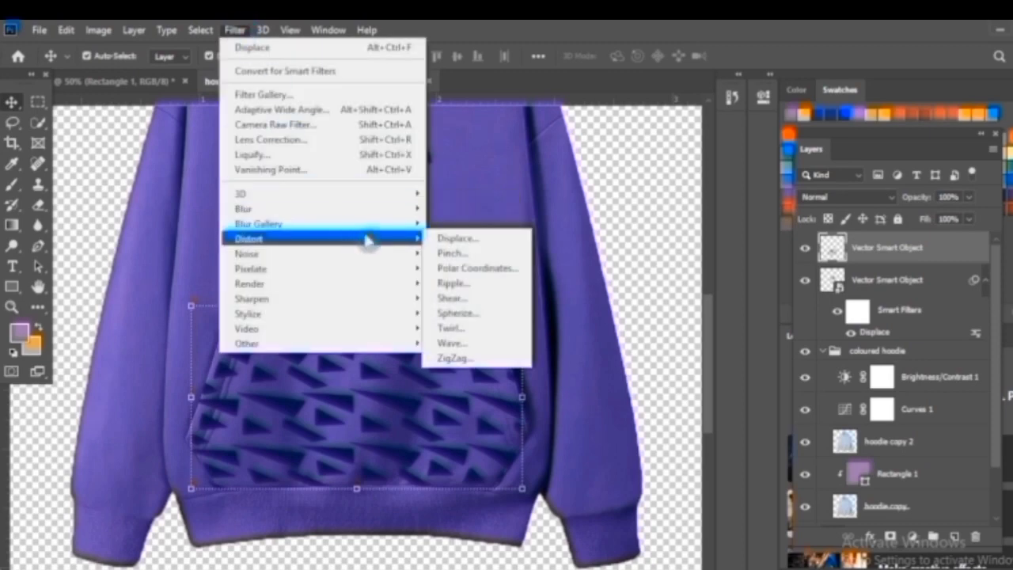
click(454, 238)
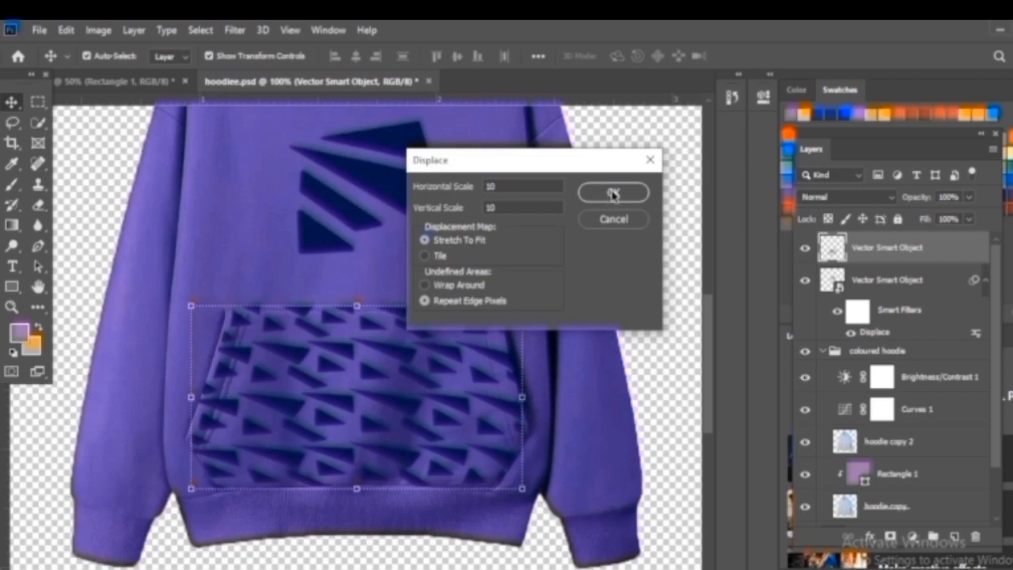
click(613, 194)
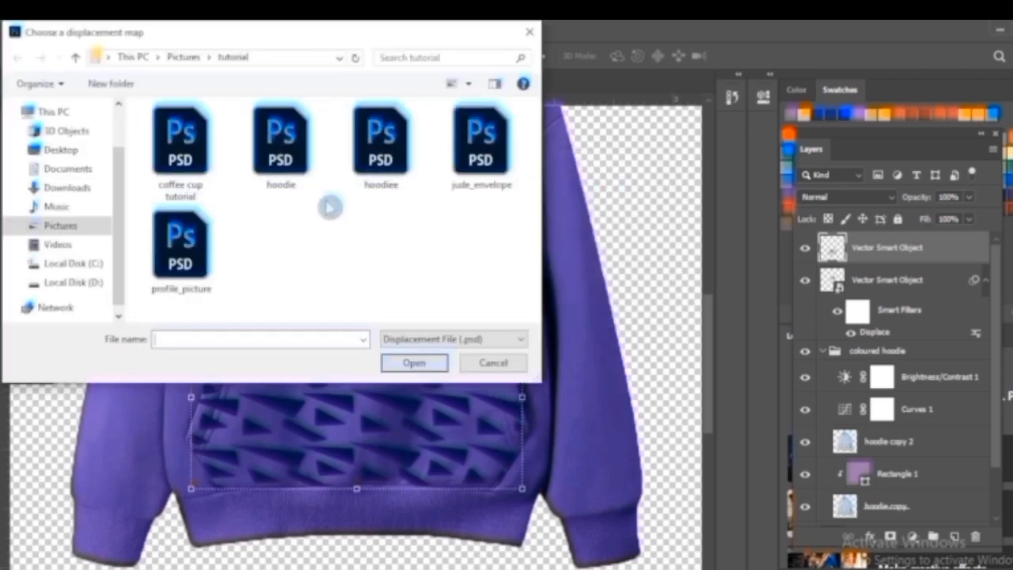
click(387, 161)
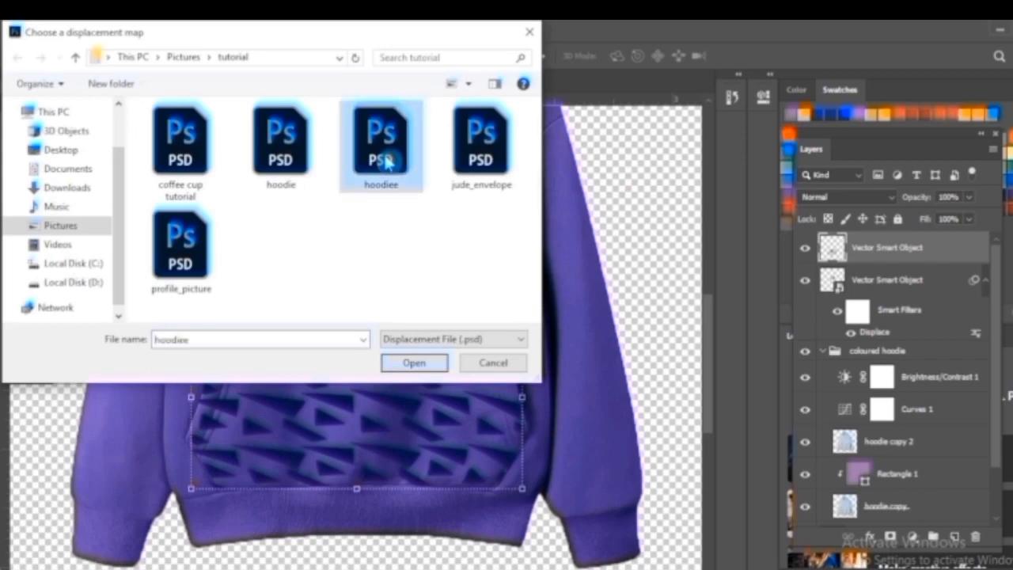
click(412, 363)
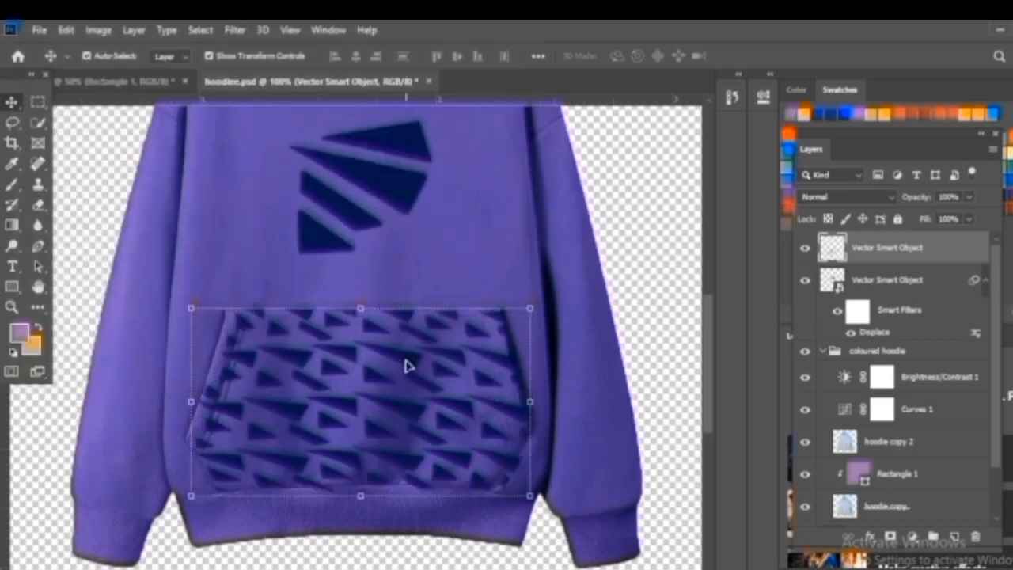
Erase the parts of the pattern that spill over the pocket's side and bottom edges with the Eraser tool
key(ctrl+minus)
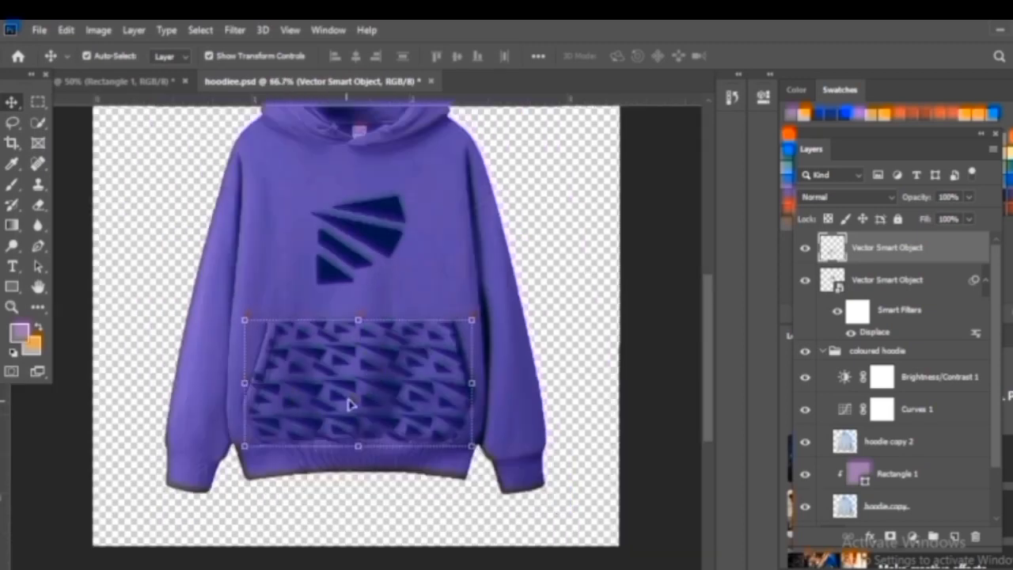
key(ctrl+plus)
key(e)
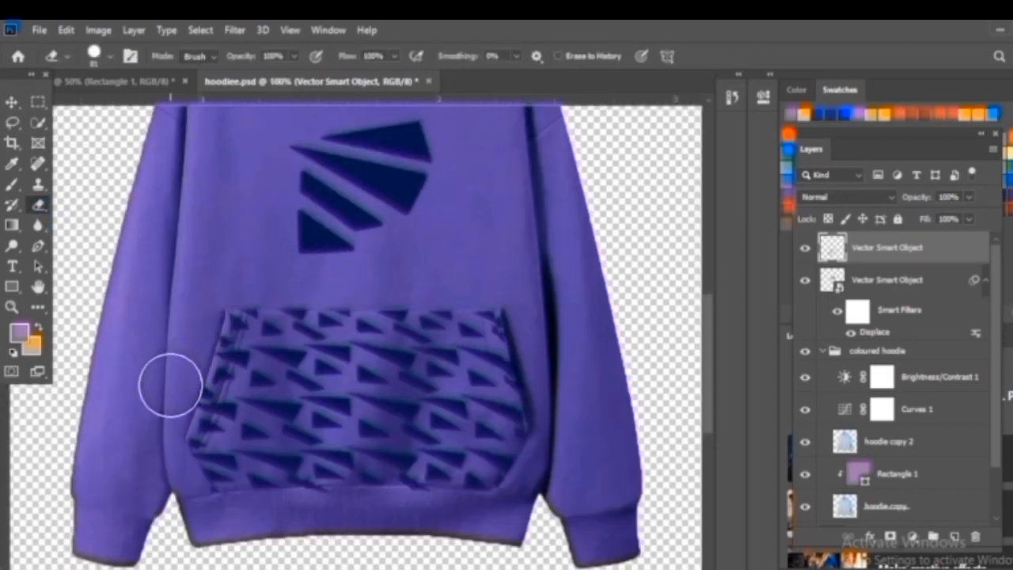
mouse_move(212, 511)
mouse_down()
mouse_move(312, 522)
mouse_move(420, 515)
mouse_move(413, 523)
mouse_move(407, 511)
mouse_move(366, 515)
mouse_move(455, 520)
mouse_move(526, 506)
mouse_move(543, 489)
mouse_move(547, 366)
mouse_move(532, 323)
mouse_up()
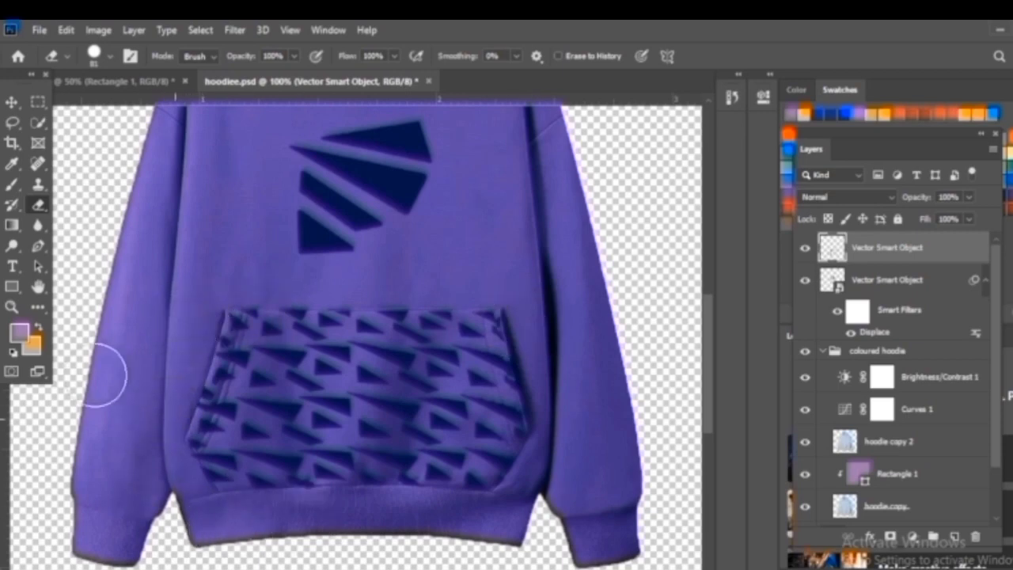
click(12, 102)
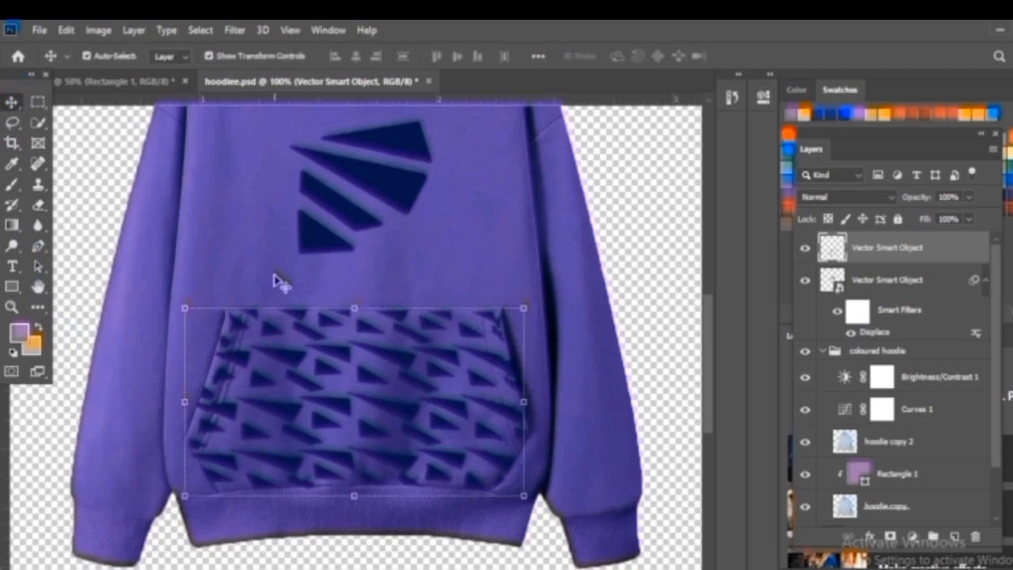
key(ctrl+minus)
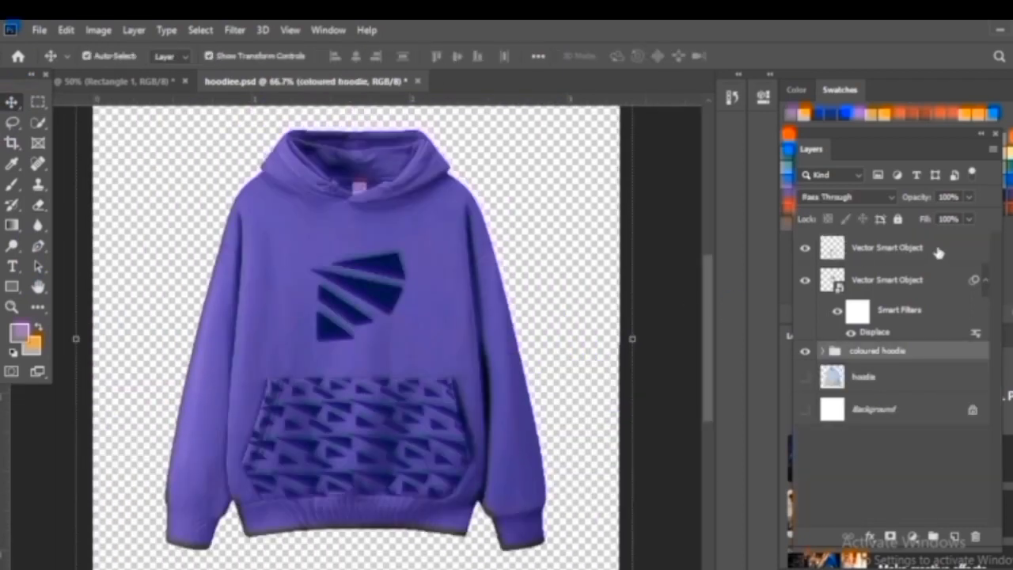
Group the pocket pattern layer and the chest logo layer together
click(938, 252)
shift+click(942, 280)
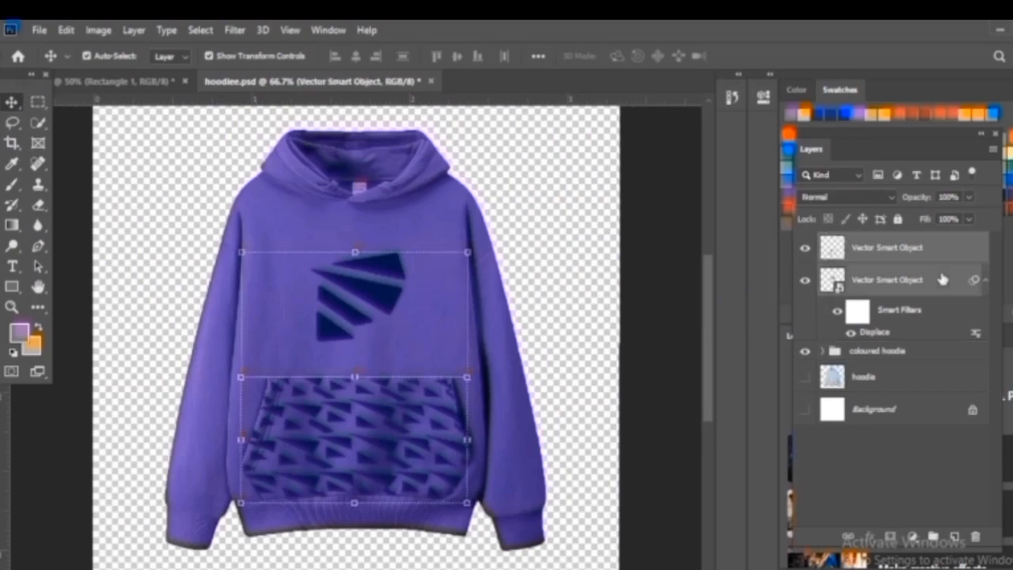
key(ctrl+g)
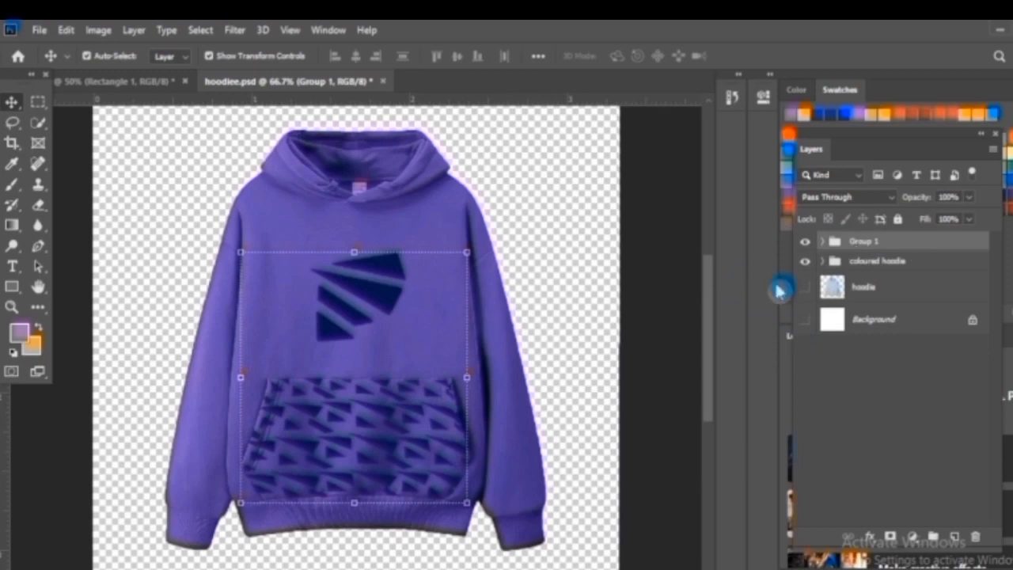
Expand the coloured hoodie group and open the fill colour of its Rectangle 1 layer
click(886, 262)
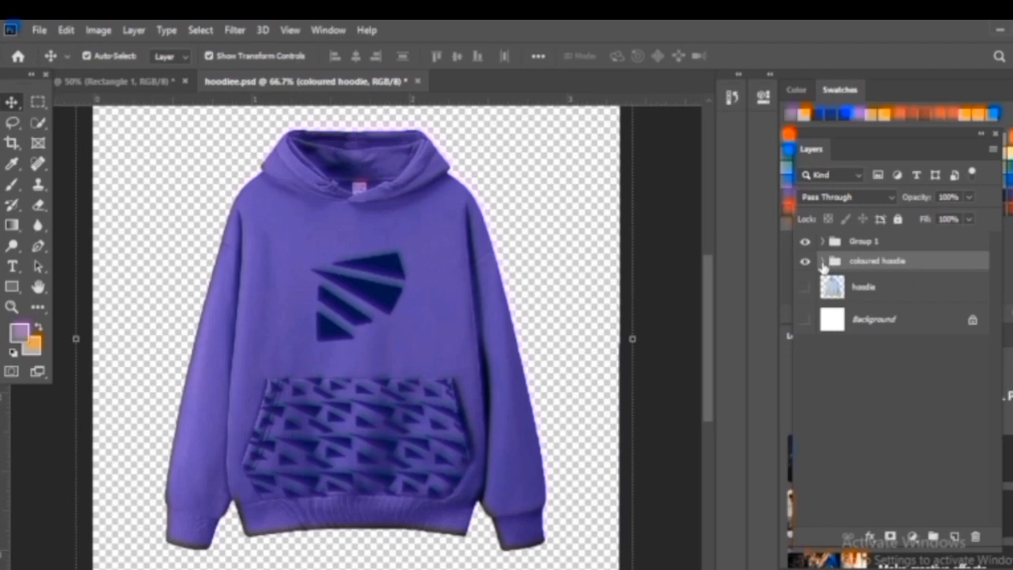
click(822, 262)
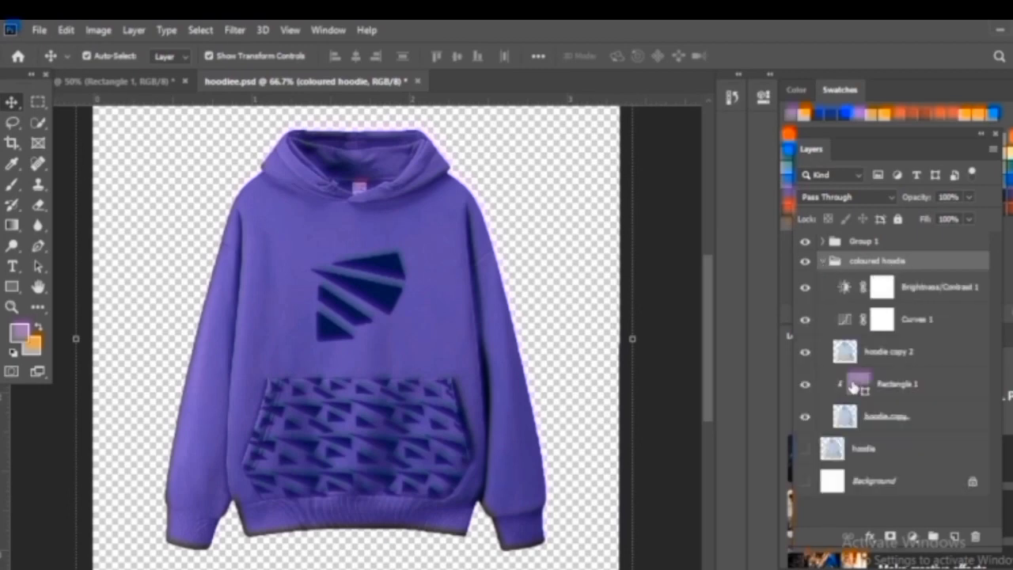
click(860, 386)
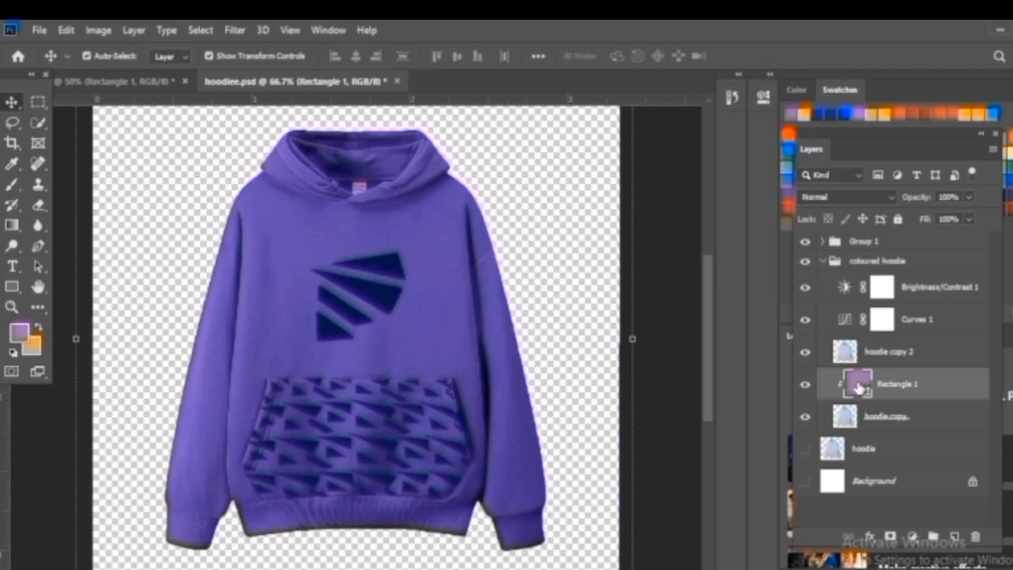
double_click(855, 383)
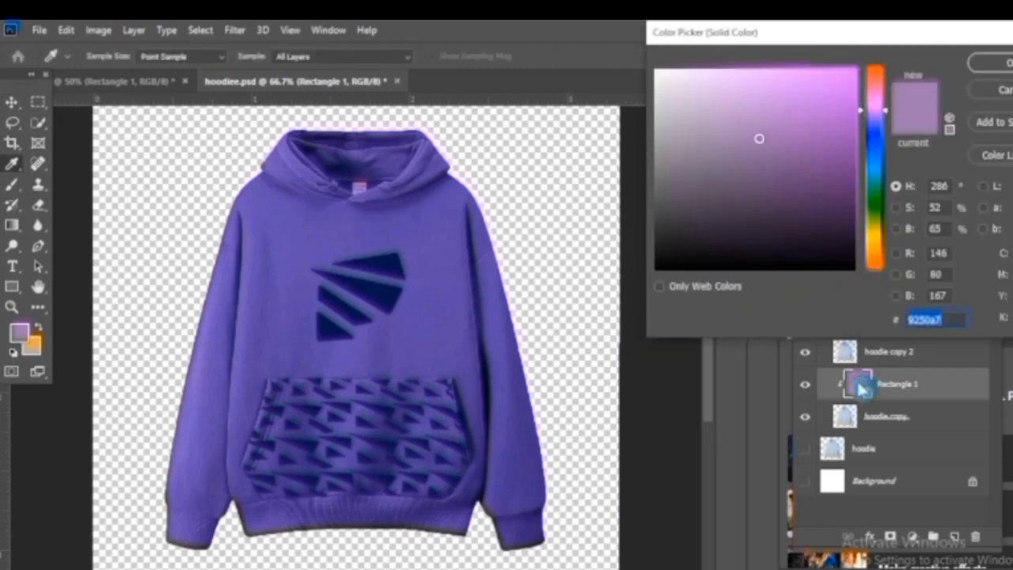
Try dark purple, green and several pink shades as the hoodie's fill colour
click(771, 201)
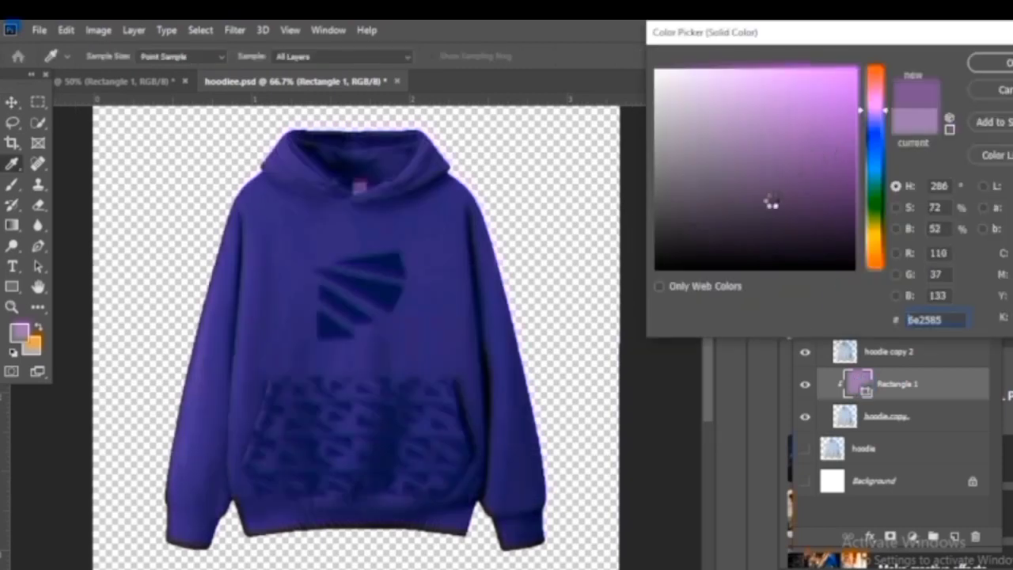
click(875, 200)
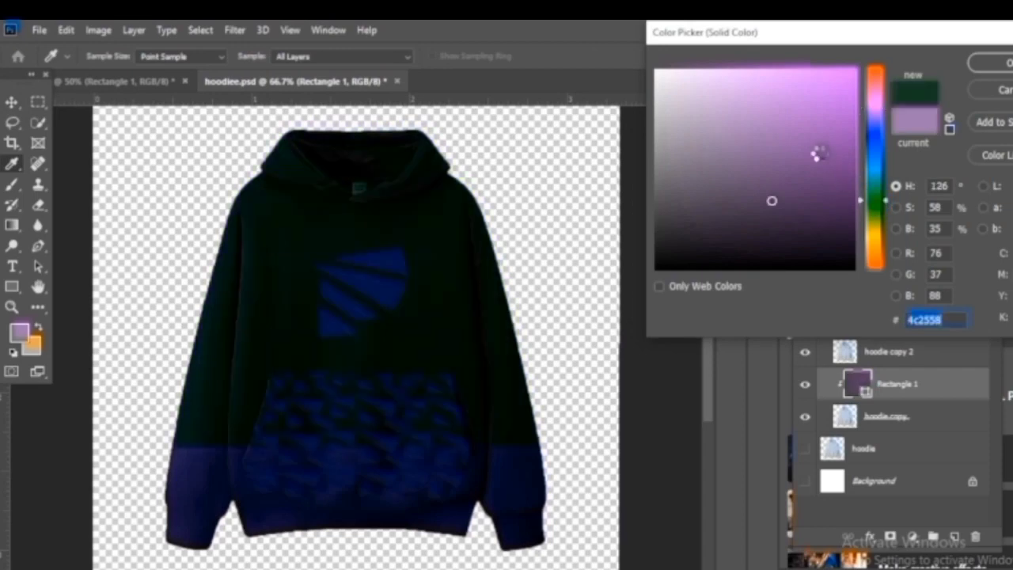
drag(747, 164, 759, 162)
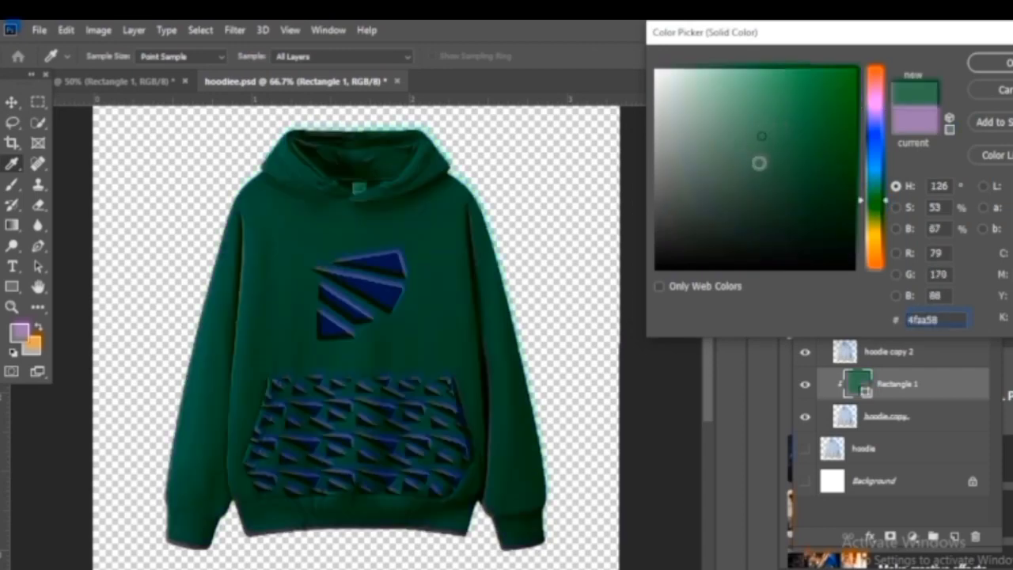
click(875, 101)
click(807, 102)
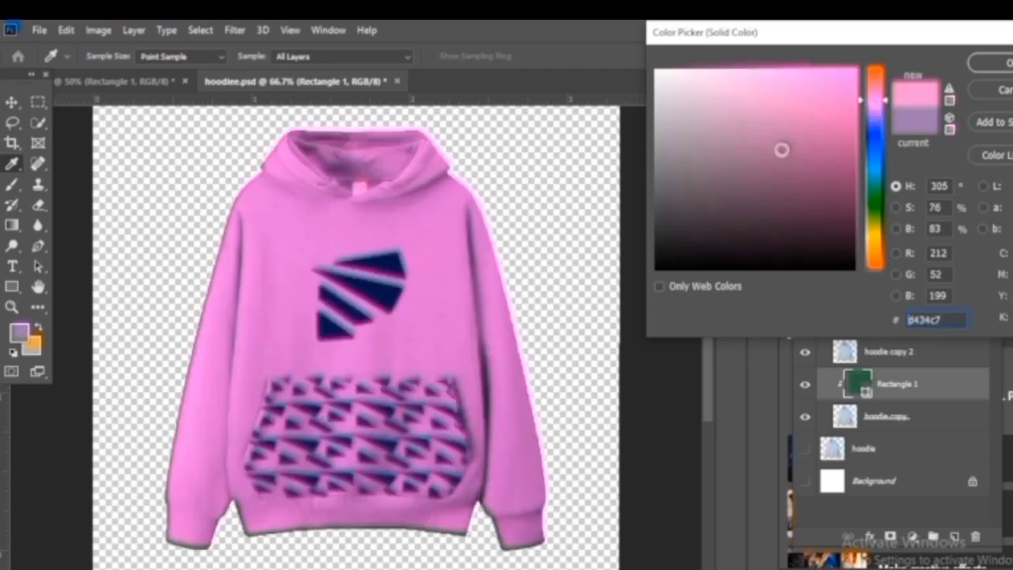
click(793, 150)
click(747, 170)
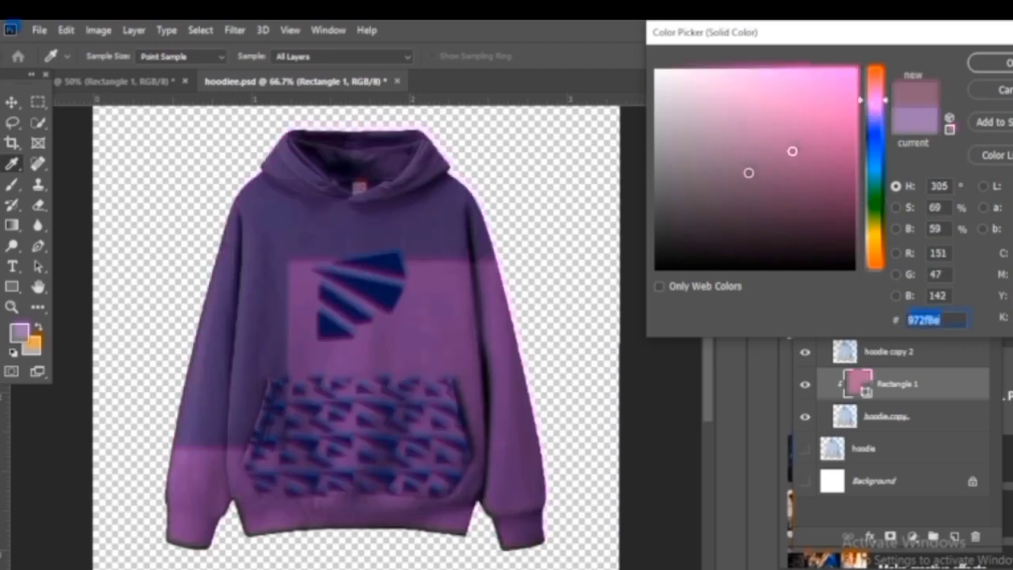
click(790, 110)
click(809, 117)
click(739, 132)
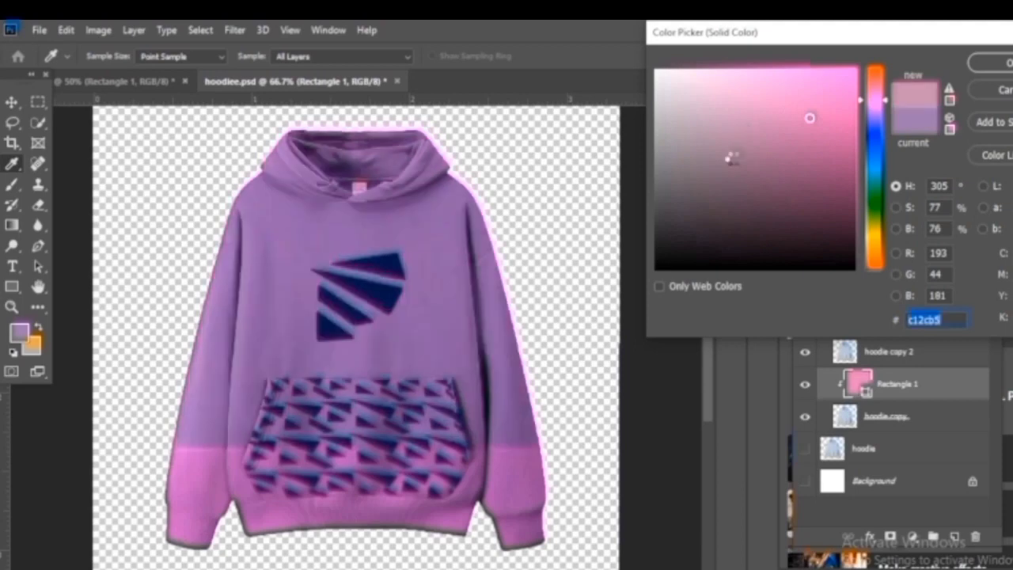
click(726, 201)
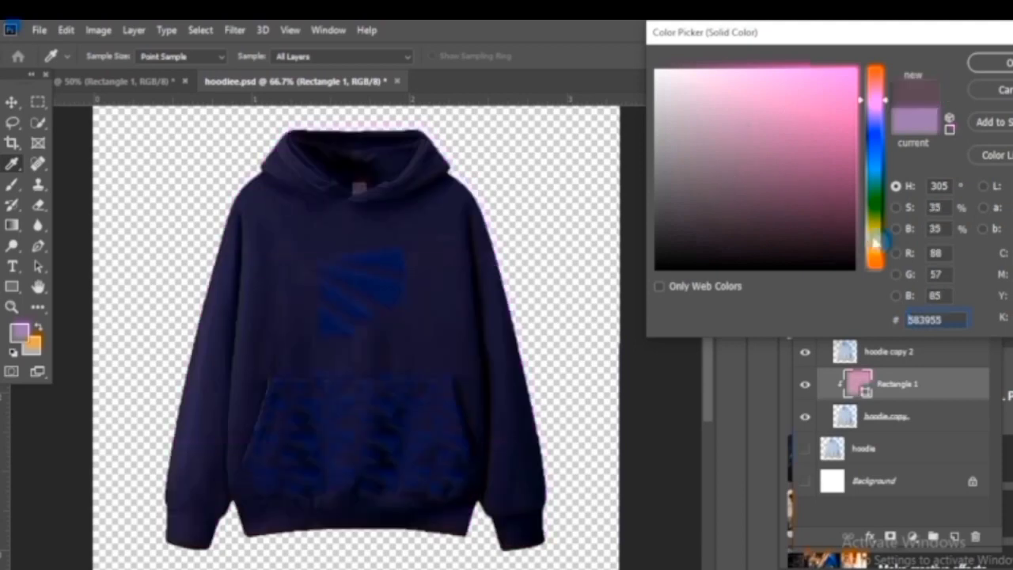
Set the hoodie's Rectangle 1 fill to the mustard yellow a39818 and collapse the coloured hoodie group
click(875, 239)
click(796, 135)
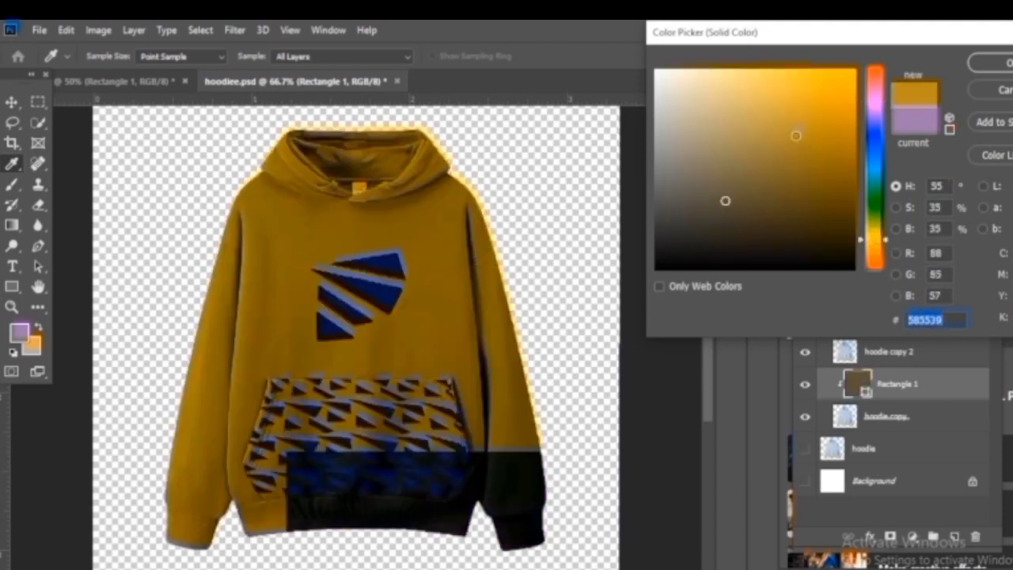
click(774, 116)
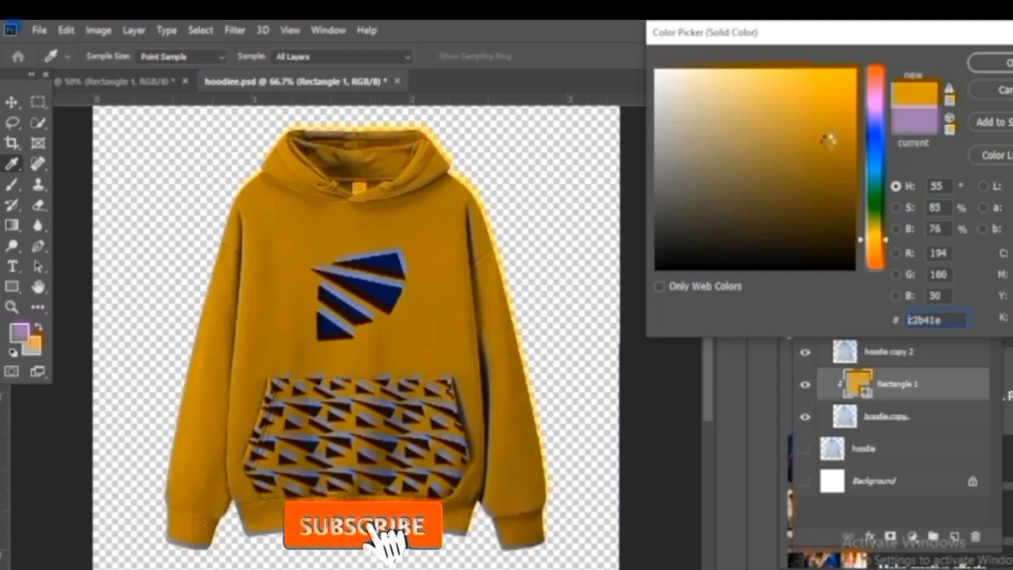
click(816, 167)
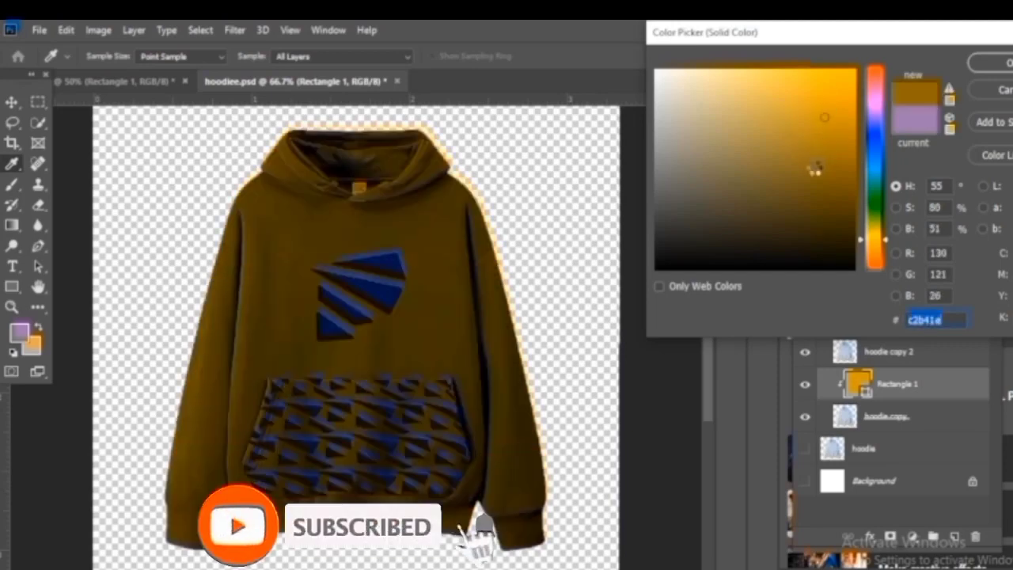
click(740, 124)
click(802, 102)
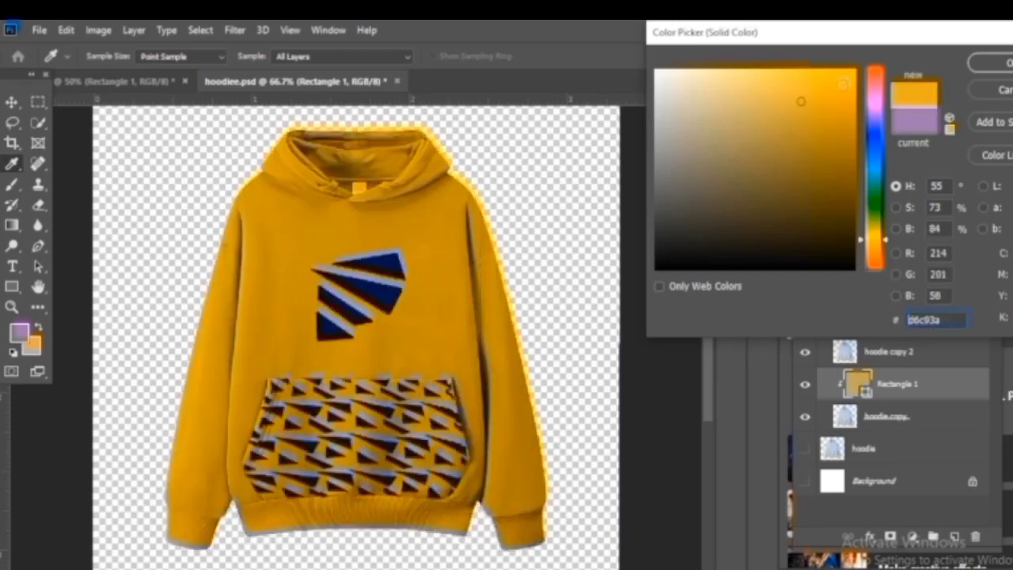
click(828, 144)
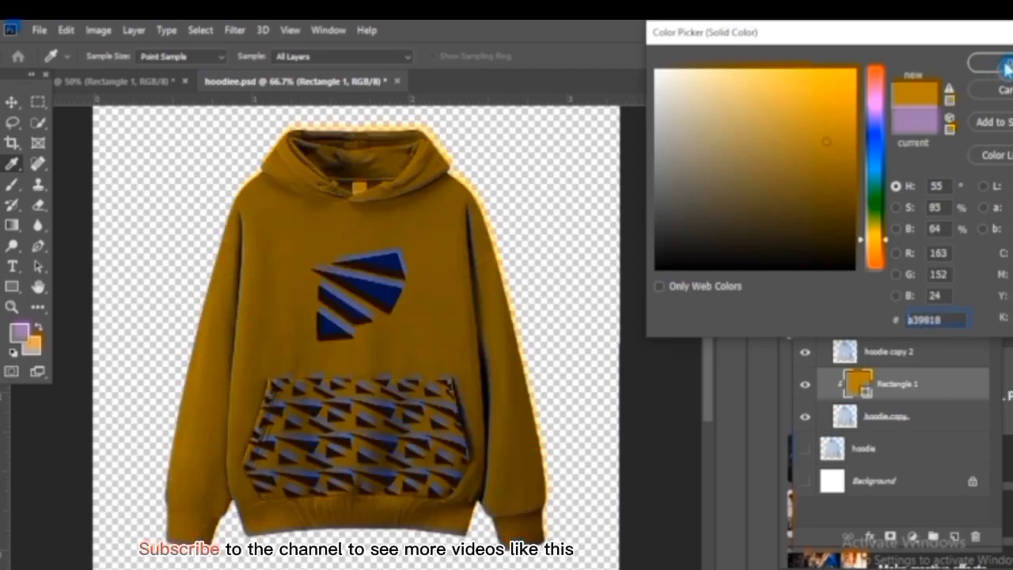
click(1002, 65)
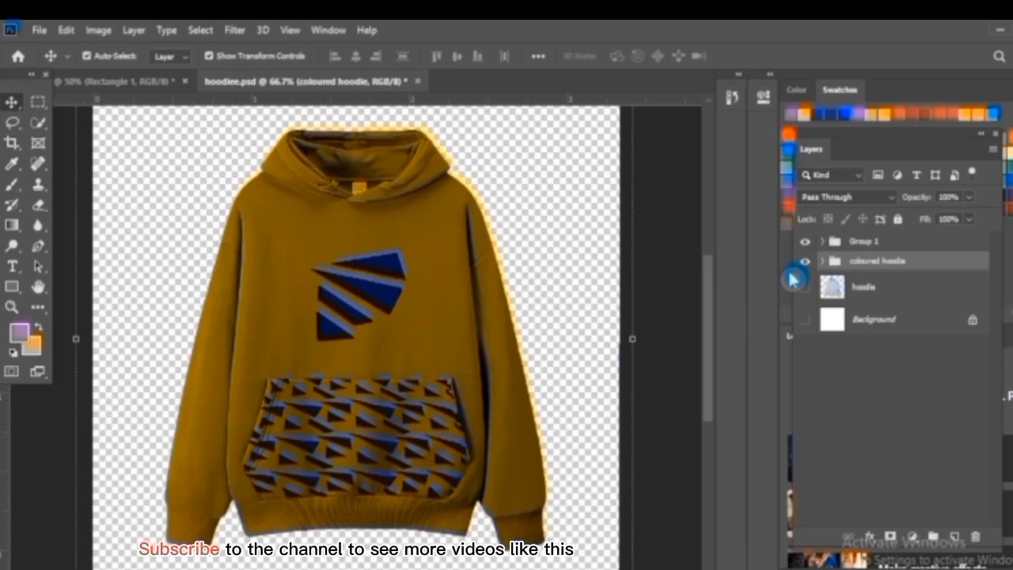